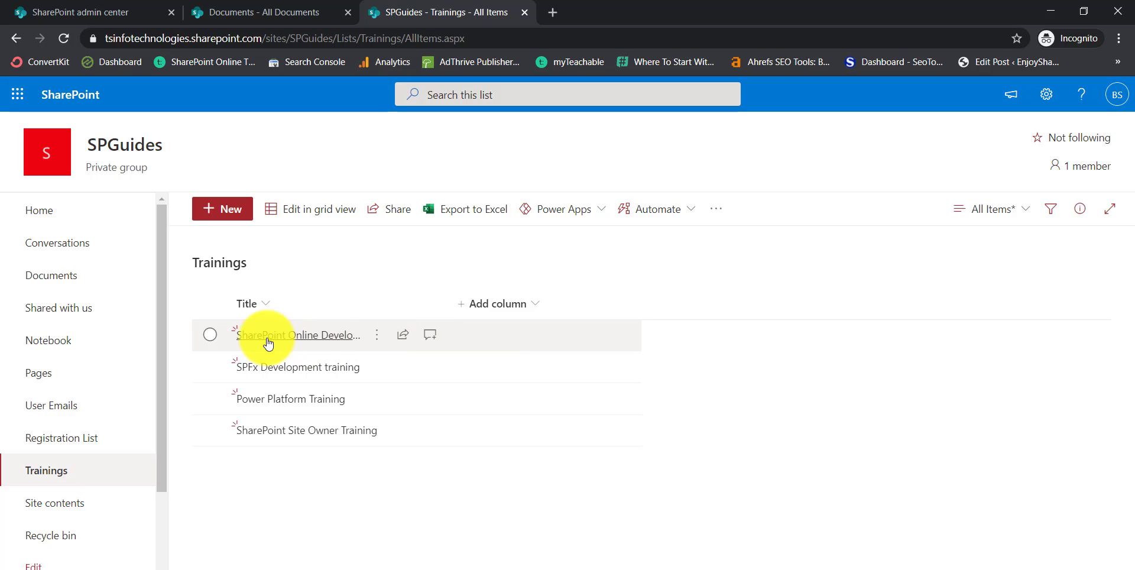
View the comments pane of the SharePoint Online Development training item in the Trainings list and close it again.
left_click(211, 334)
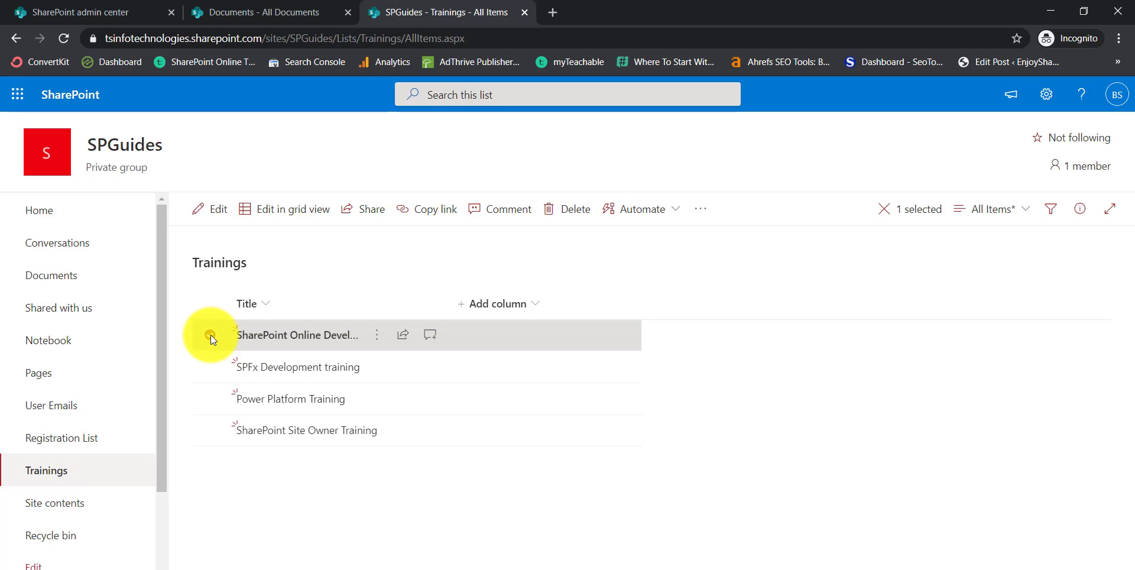
left_click(510, 219)
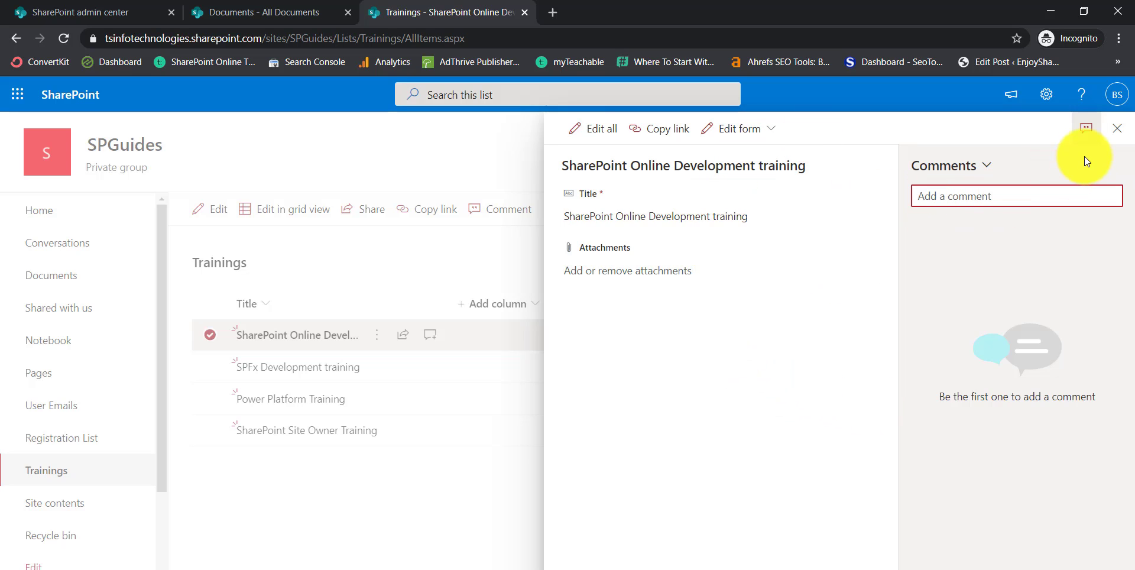
left_click(1117, 128)
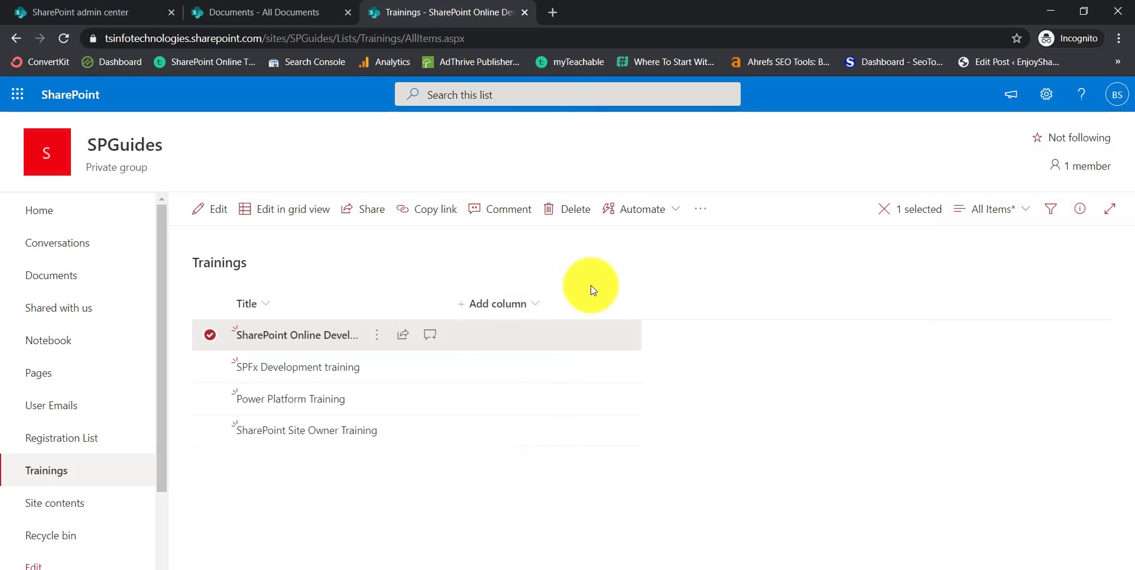
Post "Comment 1" on the SharePoint Online Development training item using its Comment action.
left_click(377, 336)
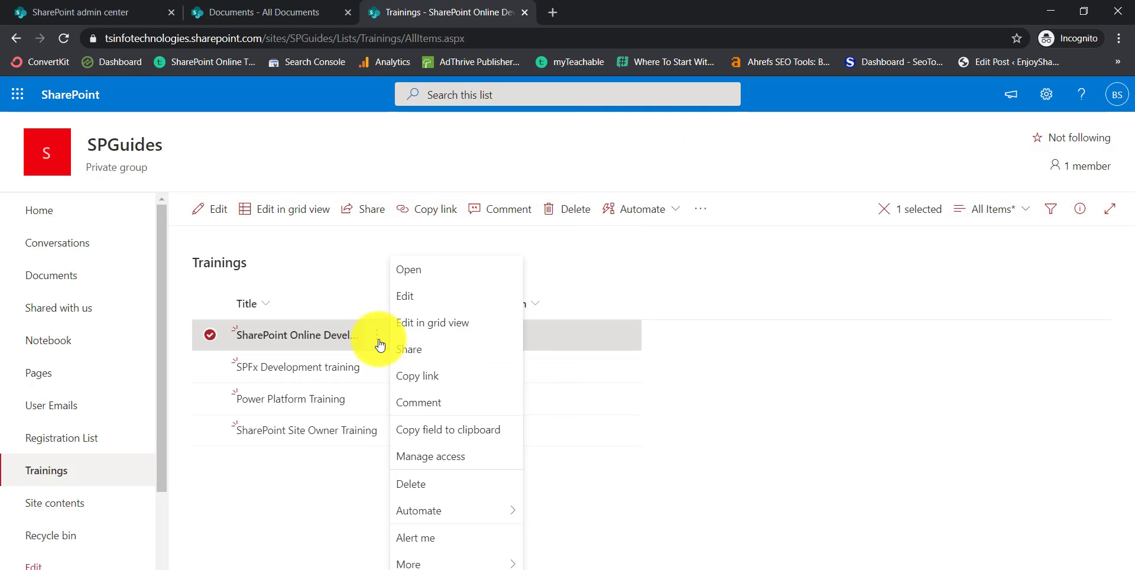
left_click(415, 404)
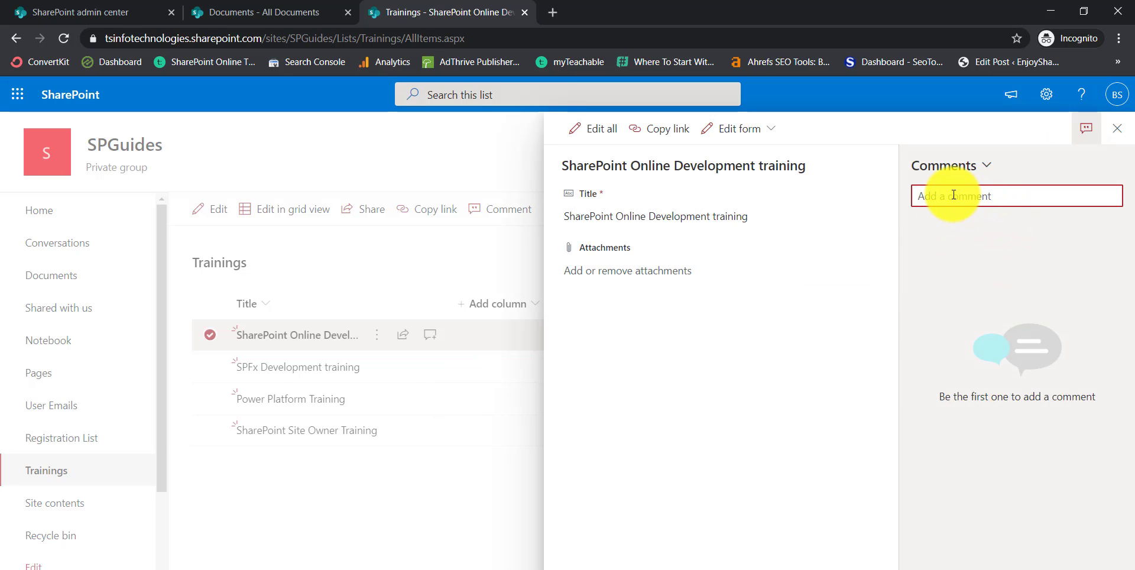
type("Comment 1")
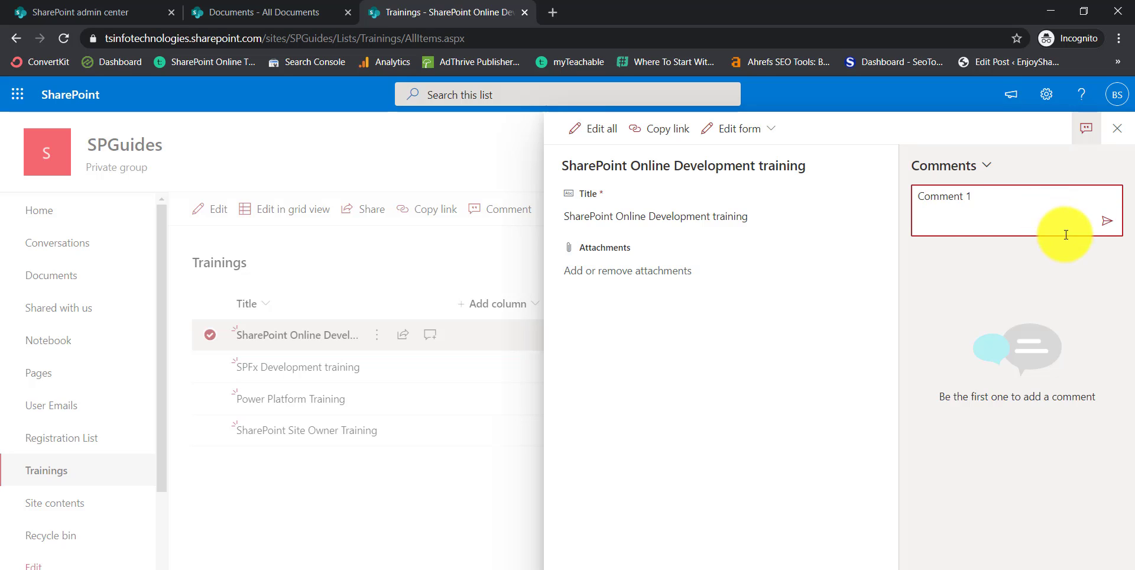
left_click(1107, 221)
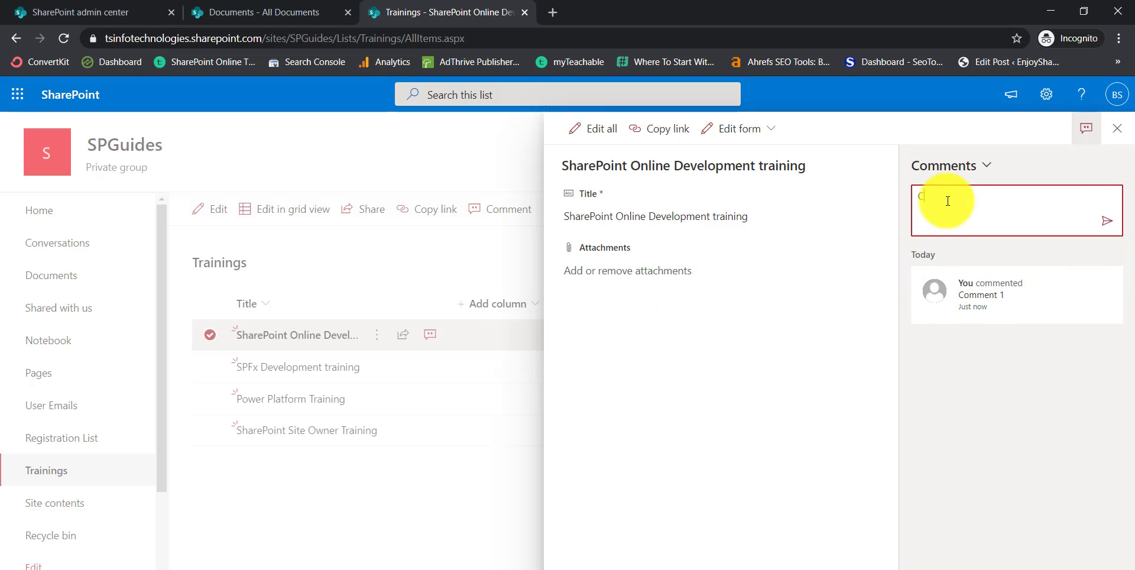
Post "Comment 2" on the same training item, then close its details and clear the item selection.
type("Comment 2")
left_click(1108, 221)
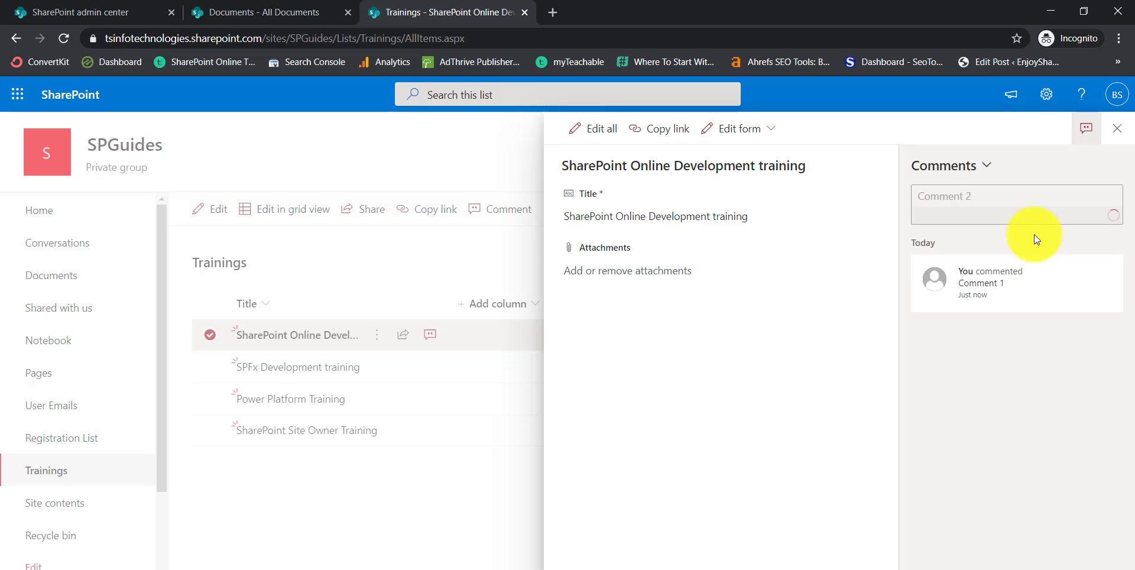
left_click(1115, 129)
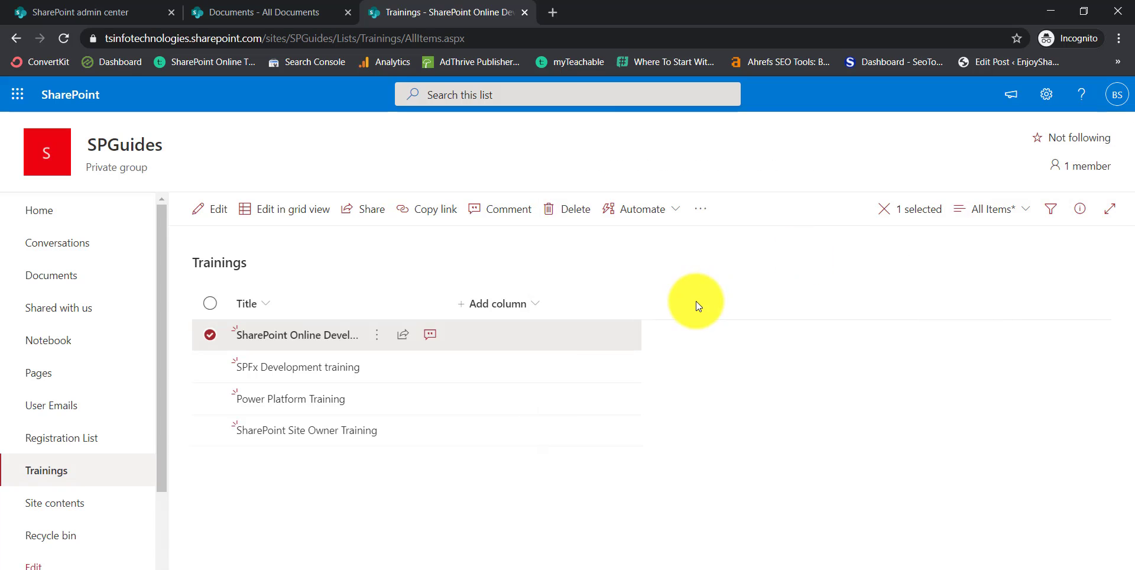
left_click(449, 518)
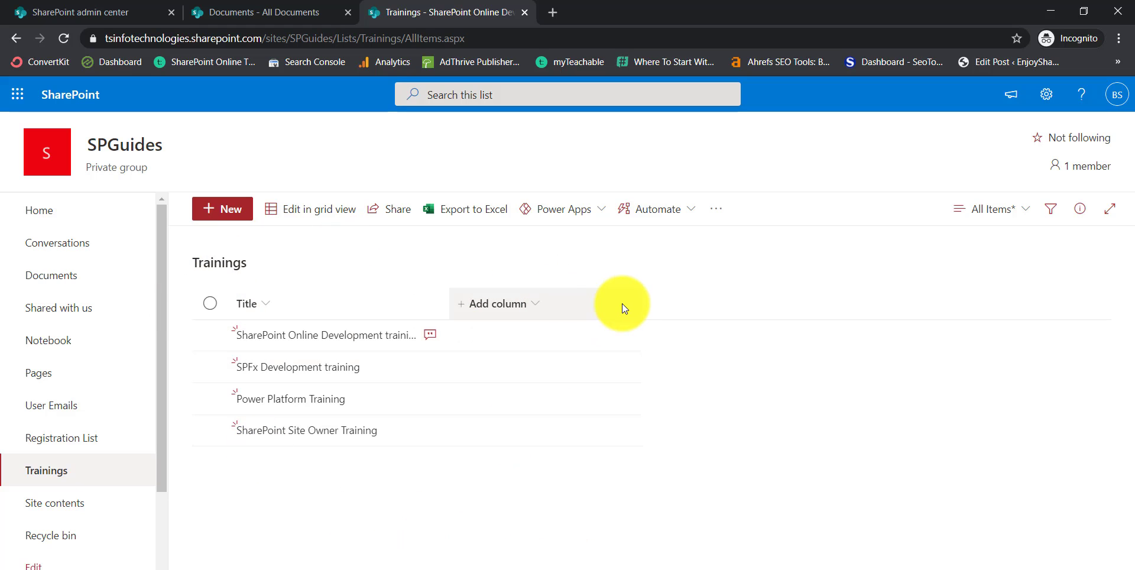
Examine which columns can be shown in the Trainings list view, leaving the selection unapplied.
left_click(532, 304)
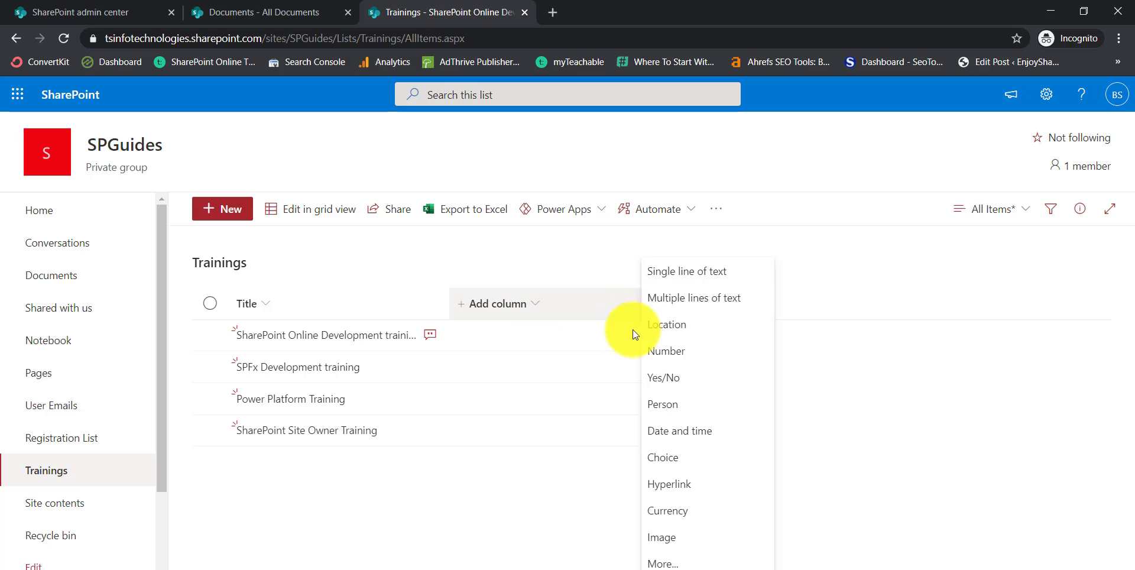
left_click(668, 564)
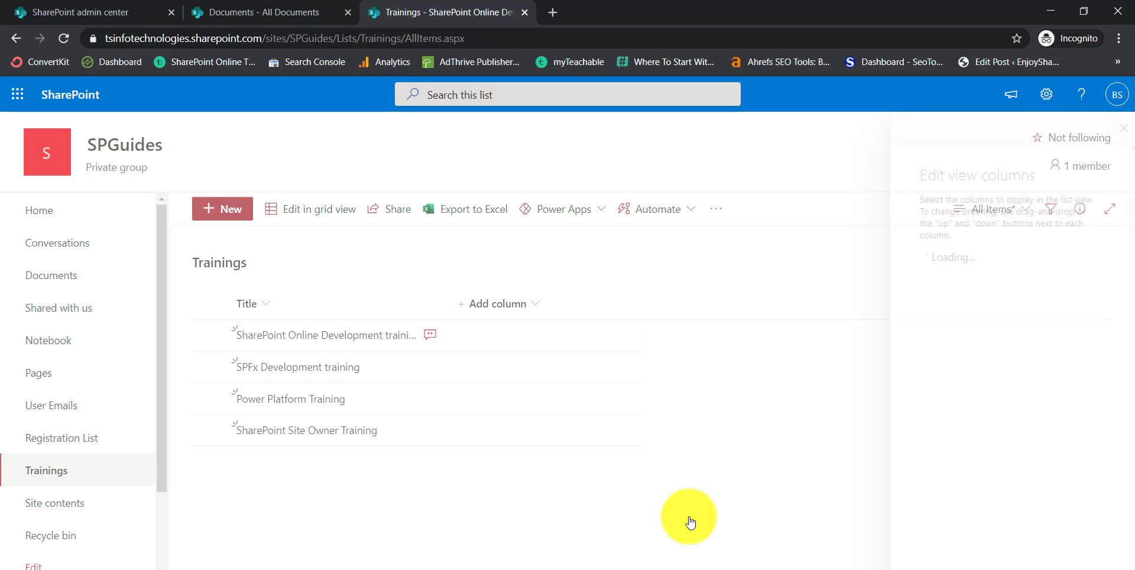
scroll(952, 414, "down", 2)
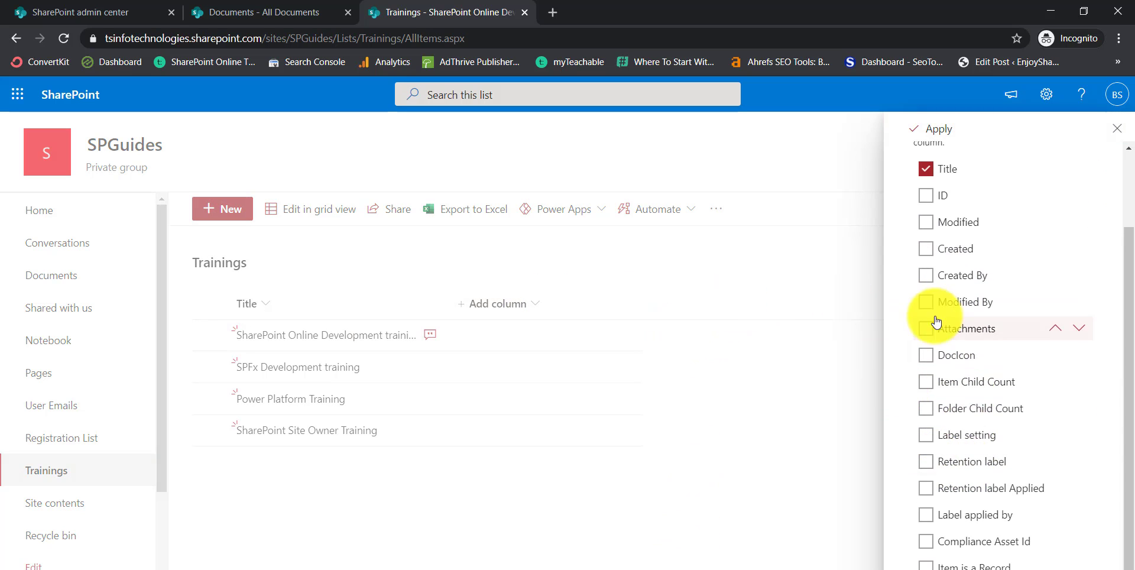
left_click(1117, 128)
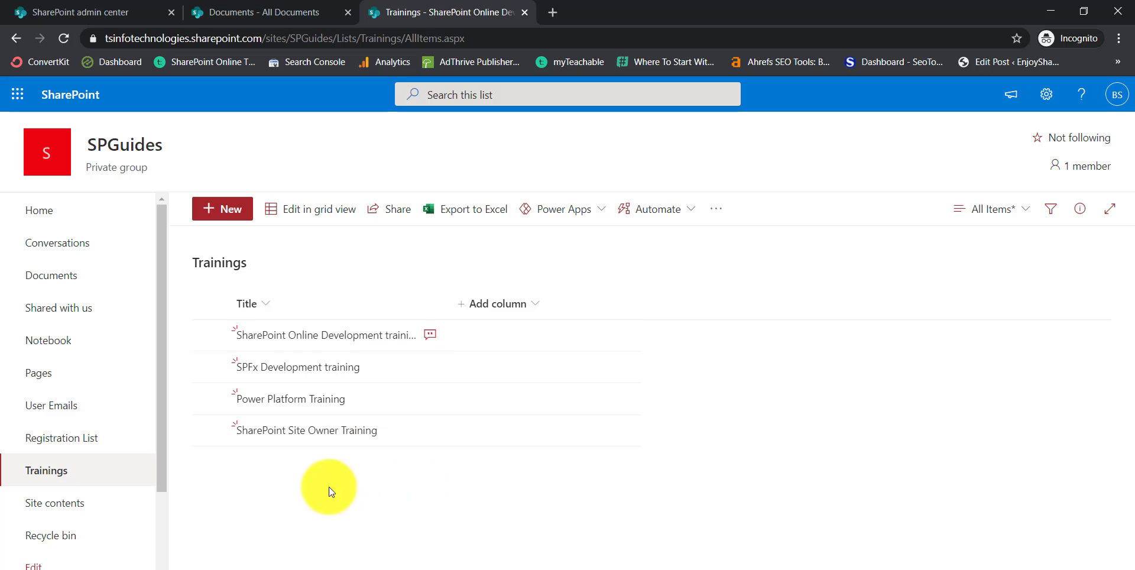
Review the comments posted on the SharePoint Online Development training item and close its details.
left_click(431, 337)
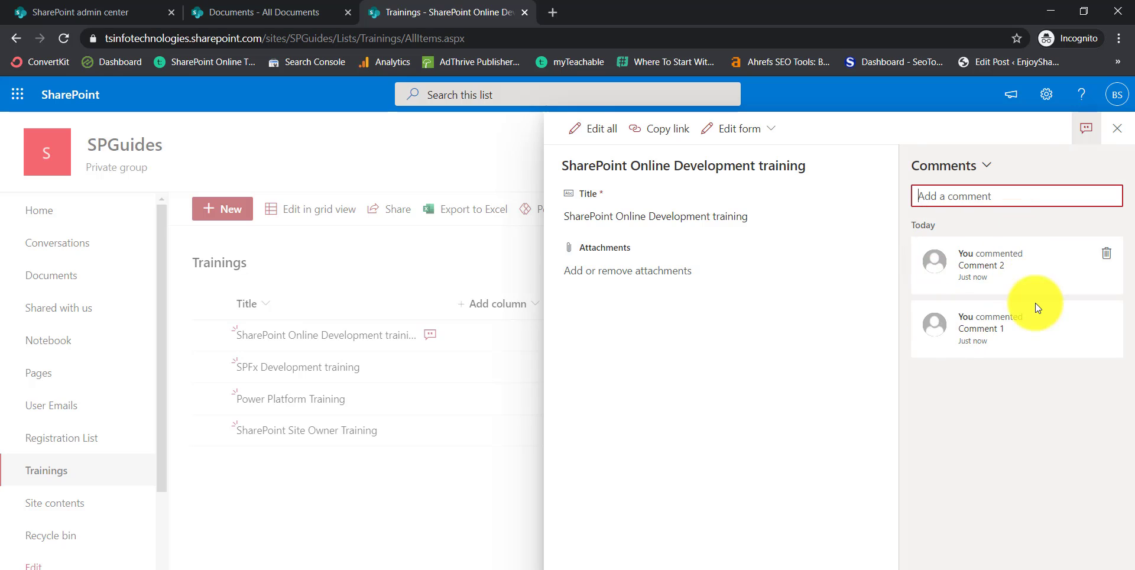
left_click(1117, 128)
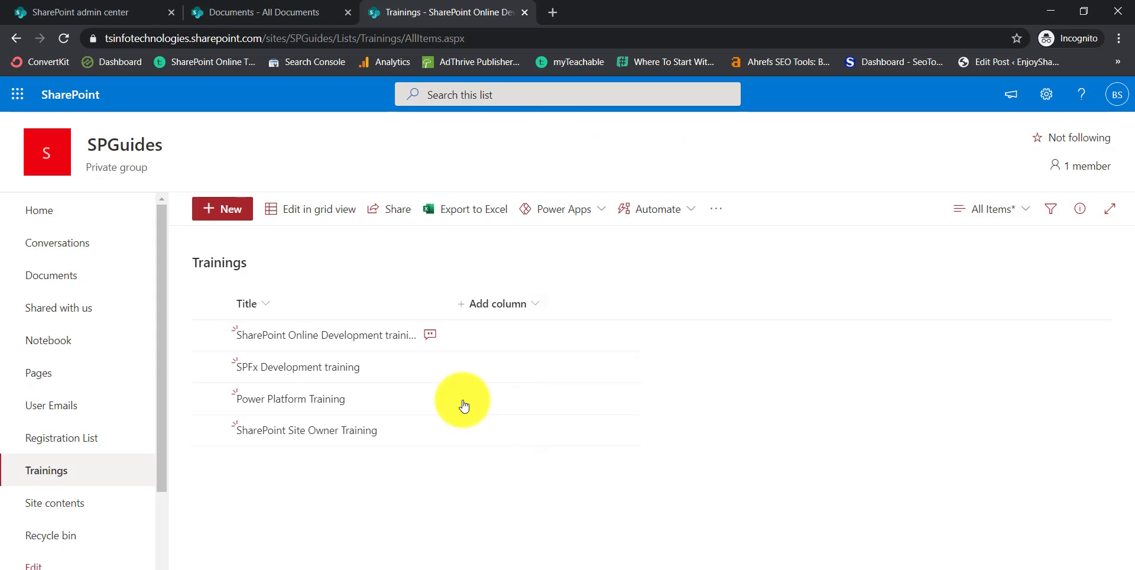
Post "Comment 3" on the Power Platform Training item and close its details.
left_click(430, 402)
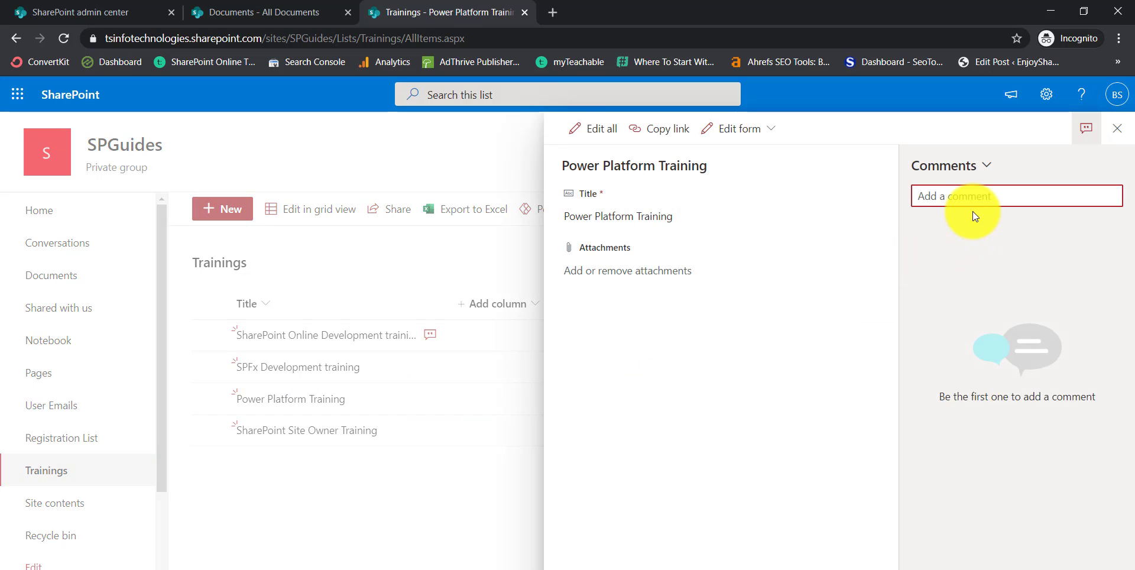
type("Comment")
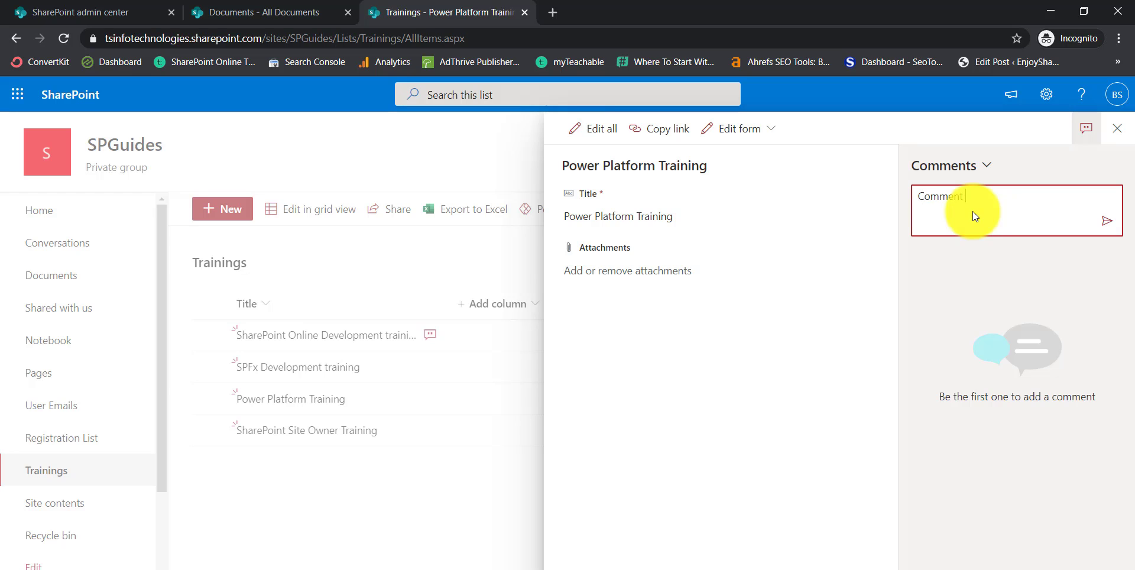
type(" 1")
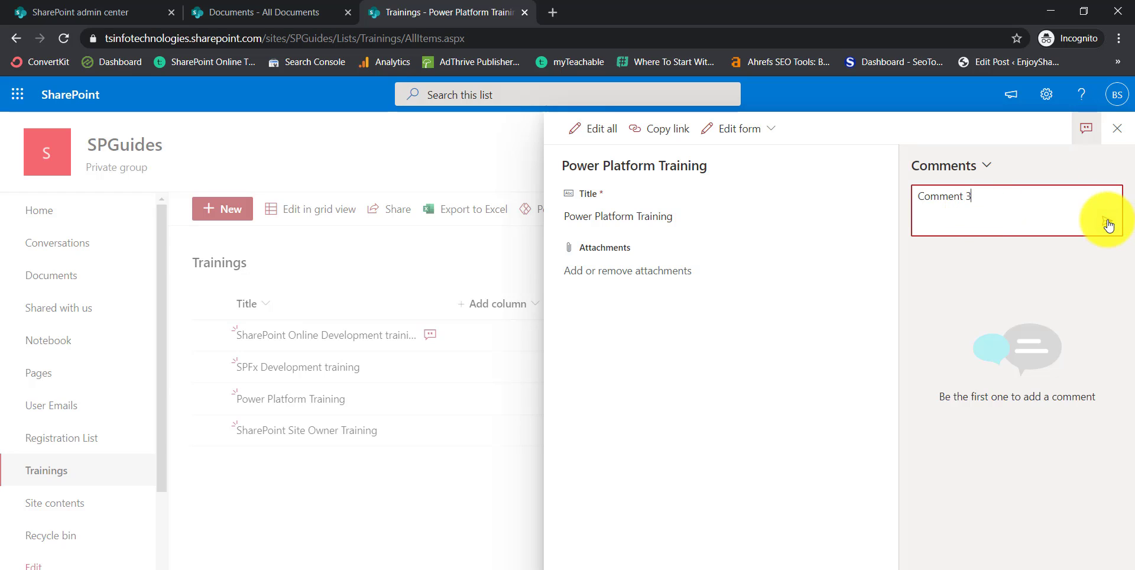
left_click(1107, 220)
left_click(1117, 129)
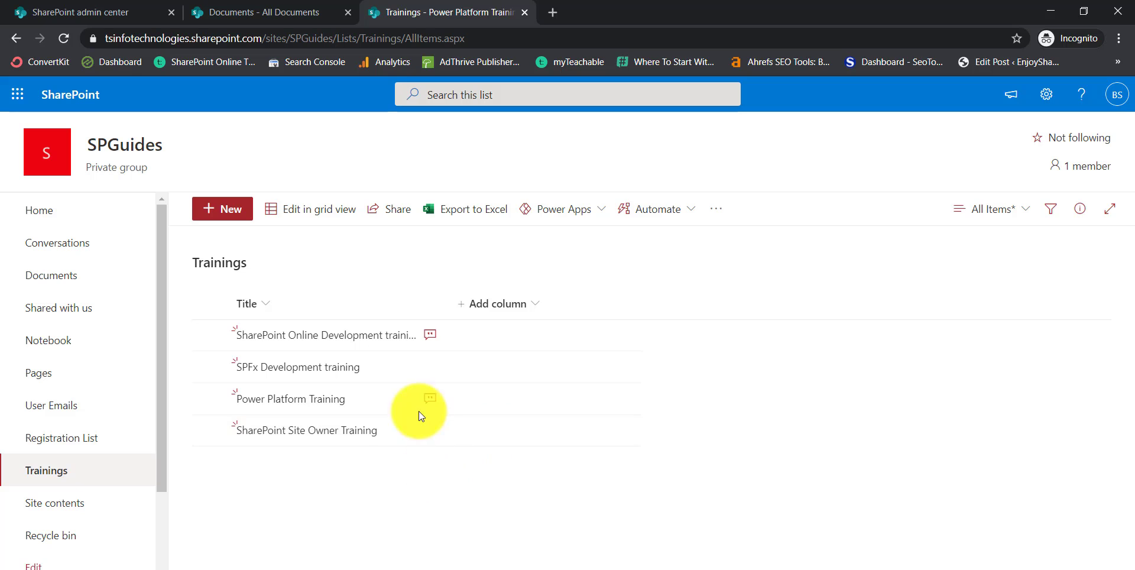
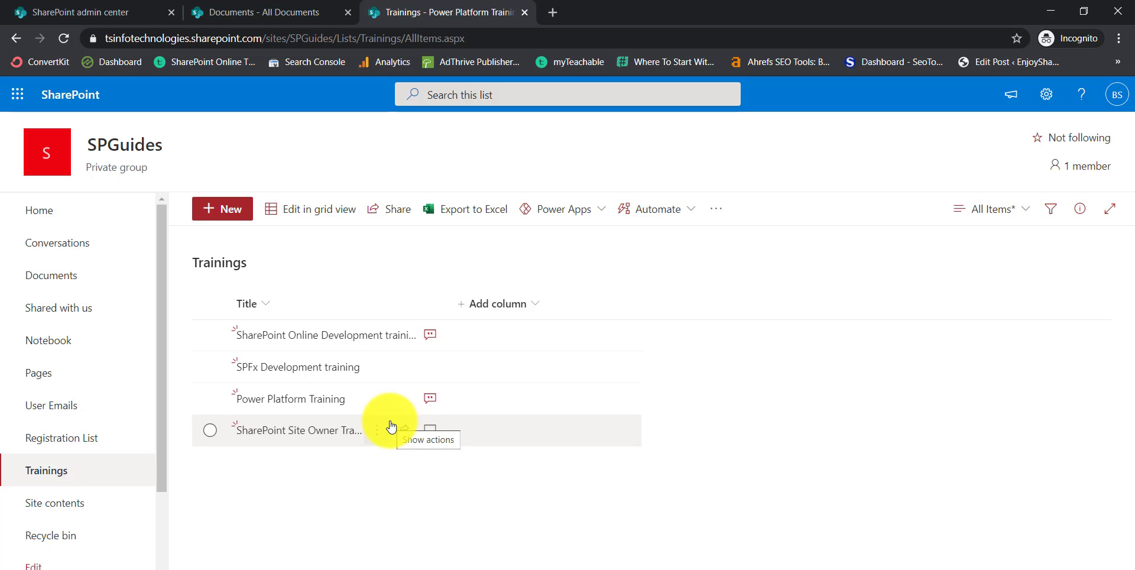
Delete "Comment 1" from the SharePoint Online Development training item and close its details.
left_click(431, 338)
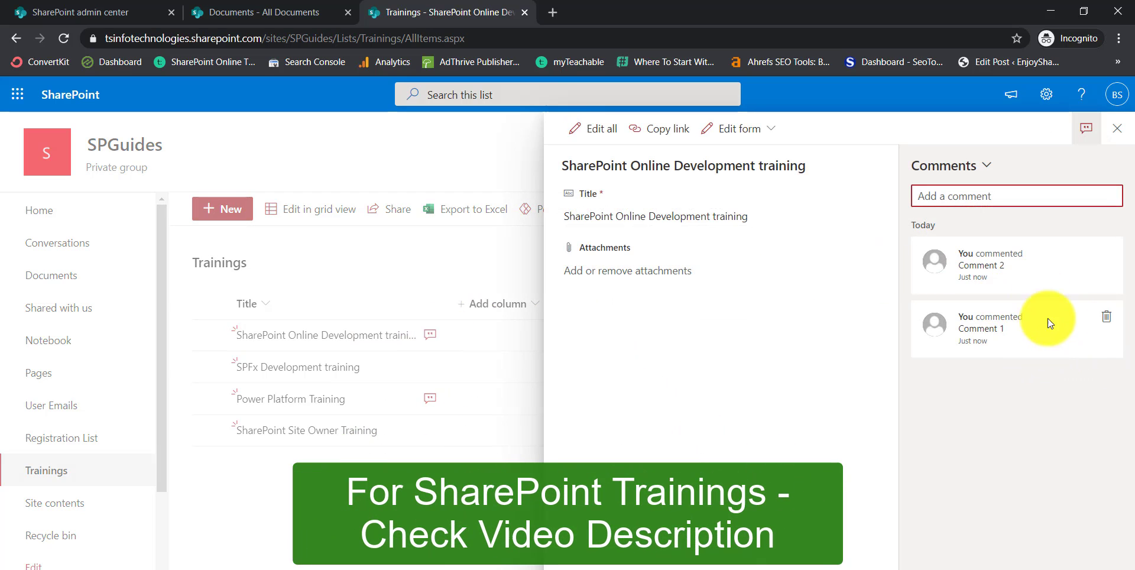
left_click(1110, 324)
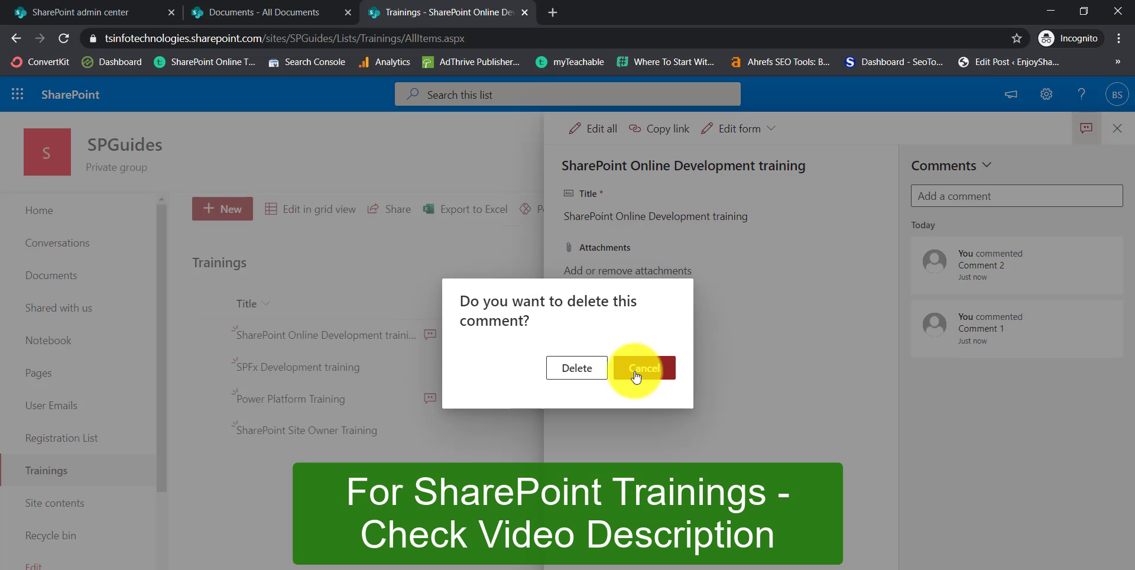
left_click(588, 370)
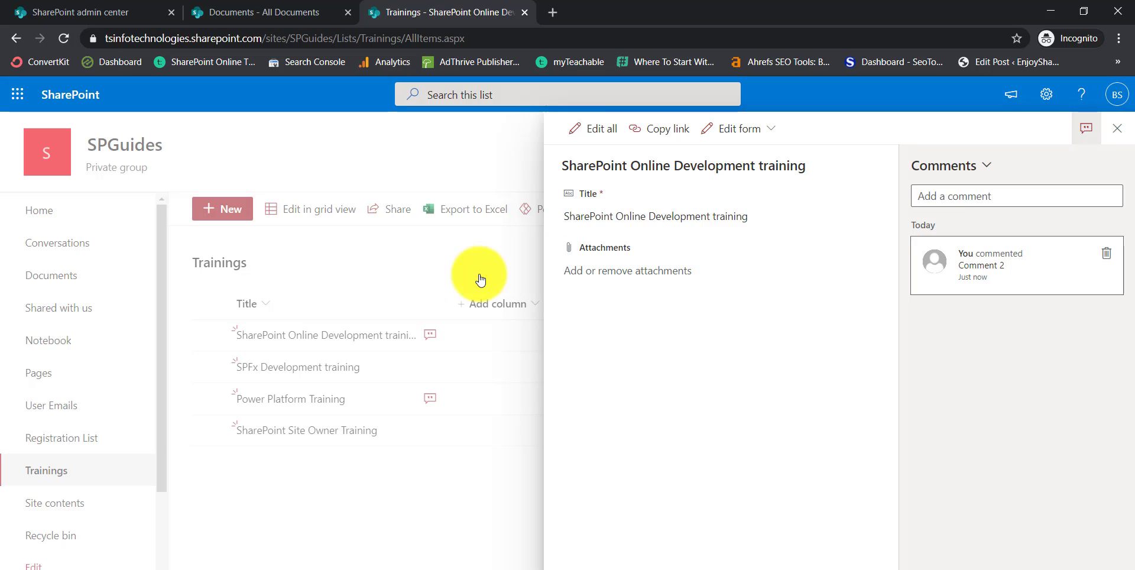
left_click(1119, 132)
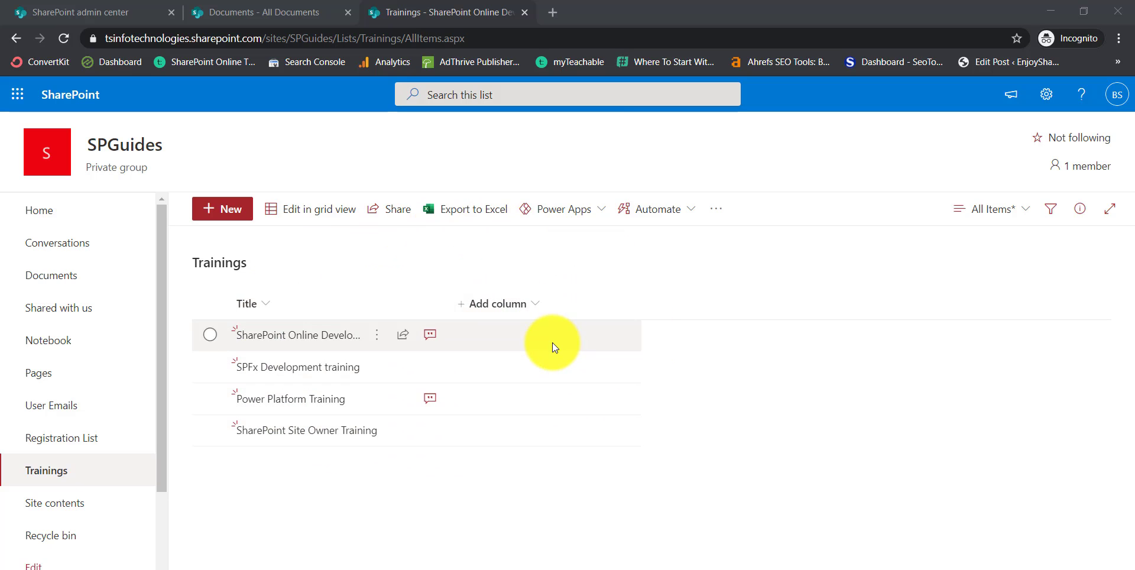
Switch to Microsoft Lists and open the HolidayLists list from the recent lists.
left_click(14, 96)
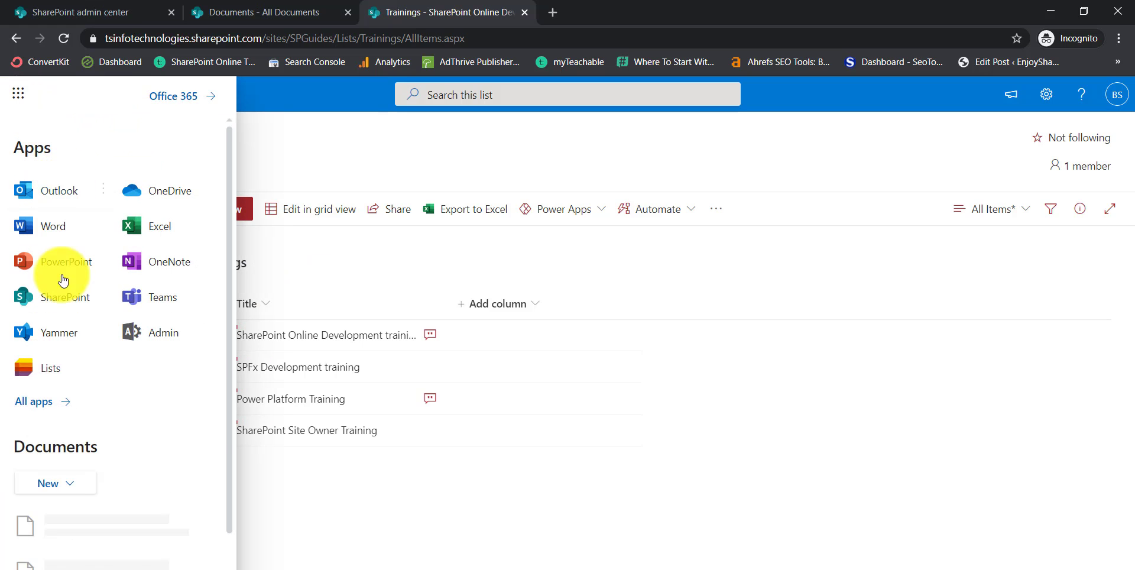
left_click(46, 372)
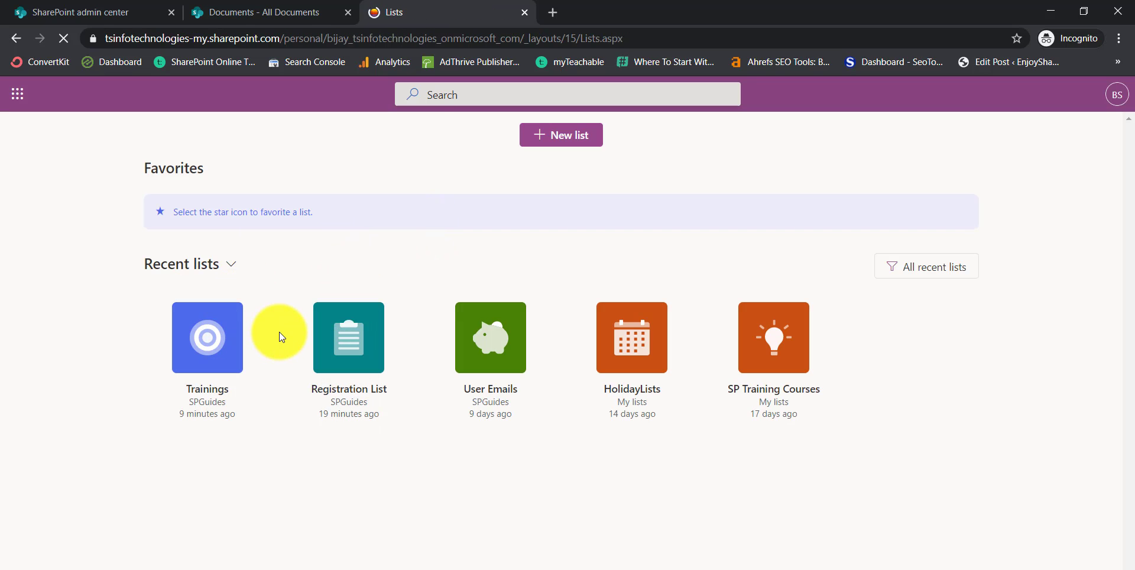
left_click(577, 141)
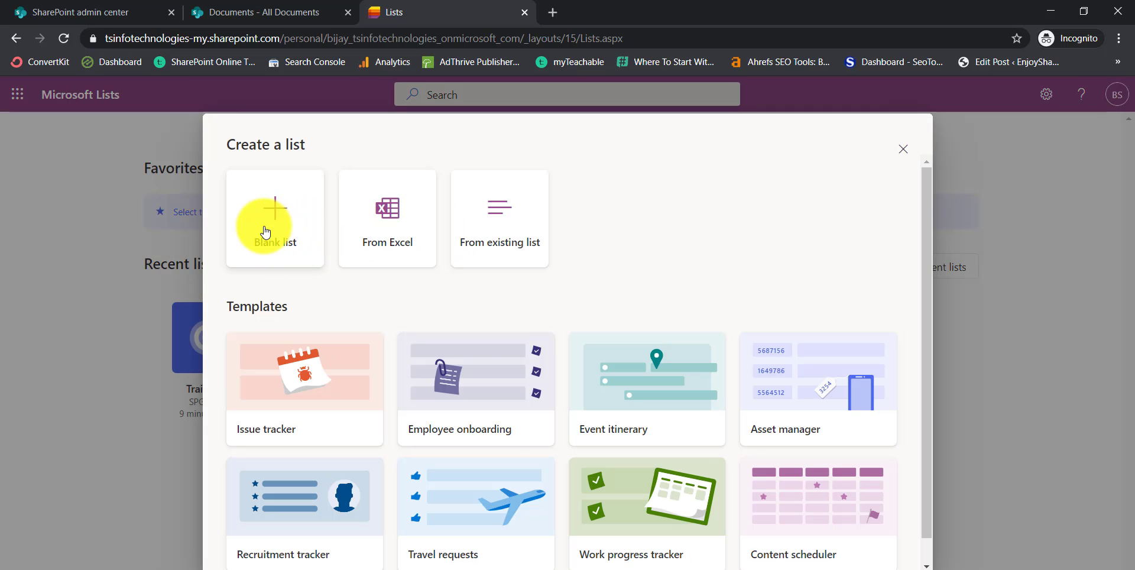
left_click(902, 149)
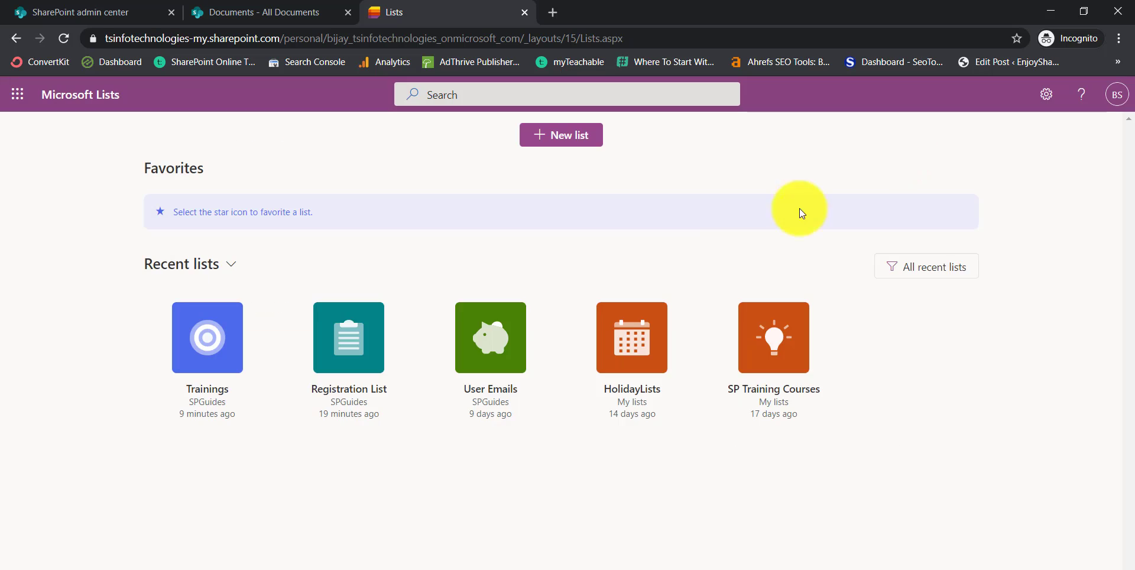
left_click(621, 337)
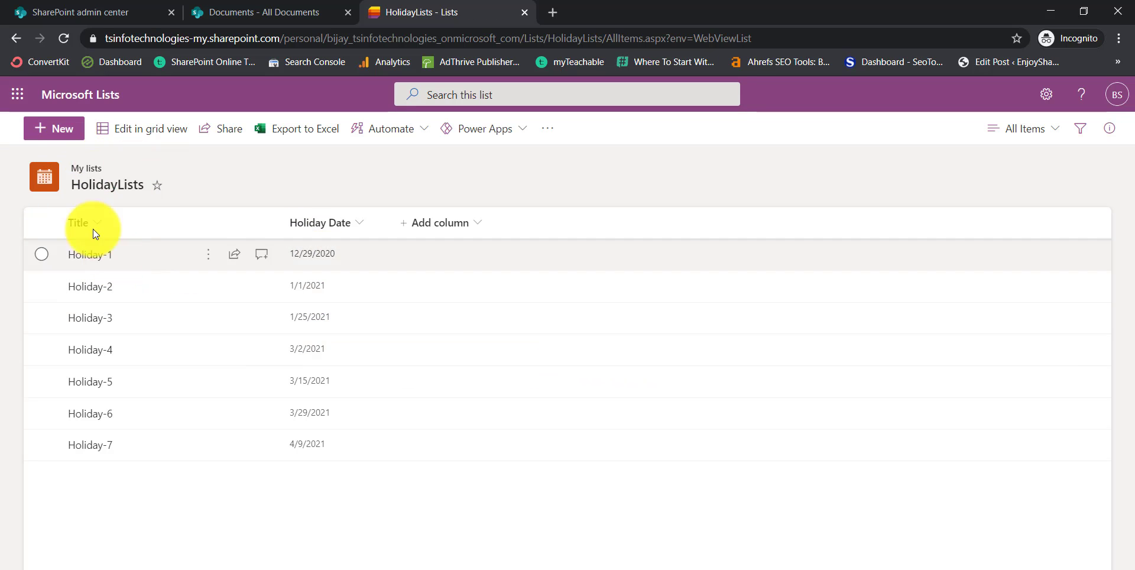
Post the comment "Comments1" on the Holiday-1 item and close its details.
left_click(261, 255)
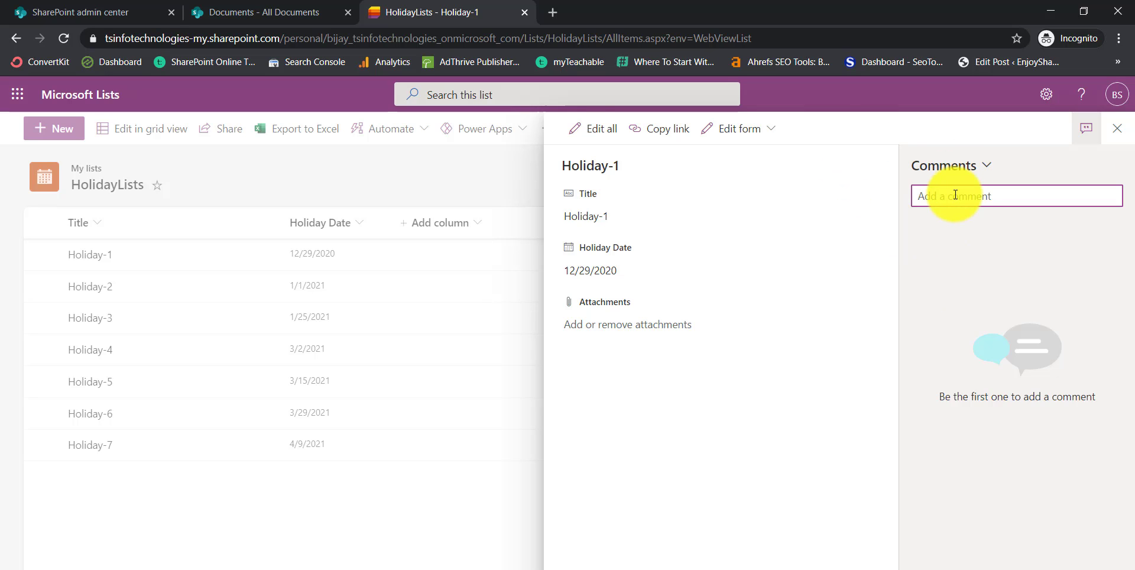
type("Comments1")
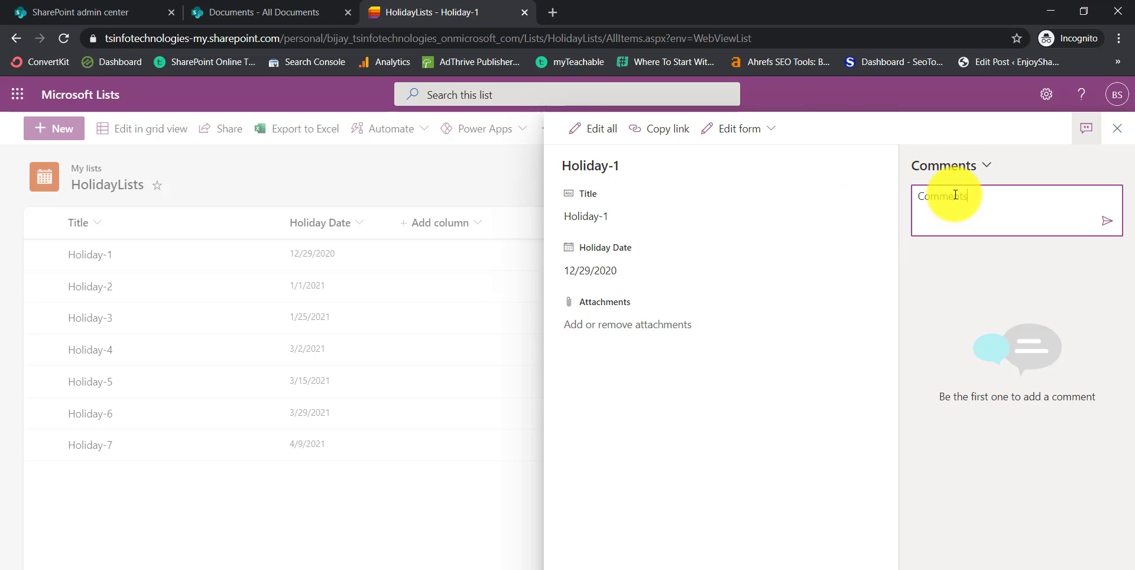
left_click(1106, 220)
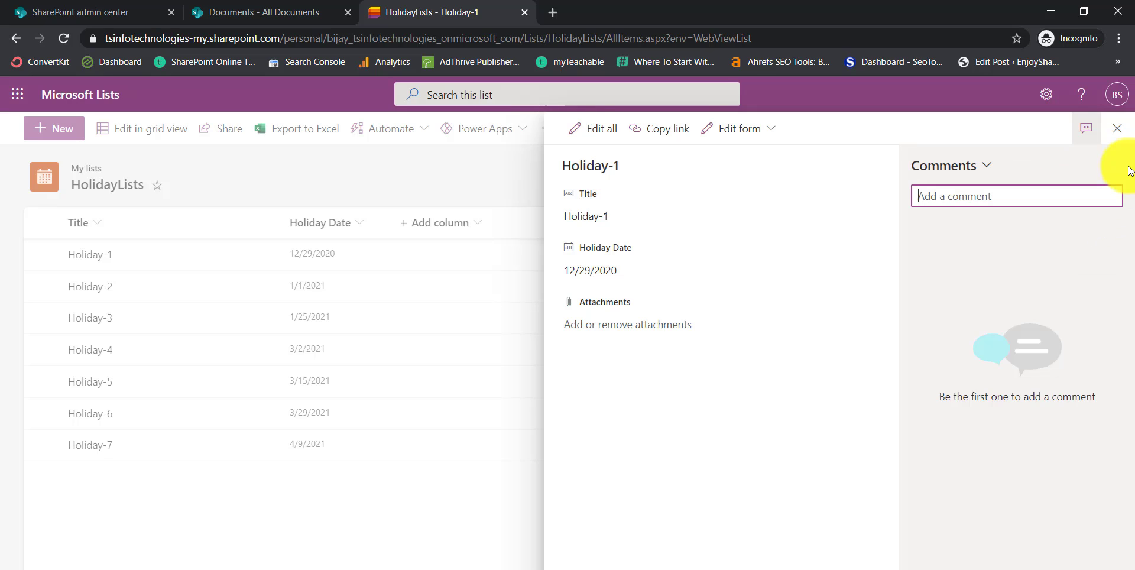
left_click(1117, 128)
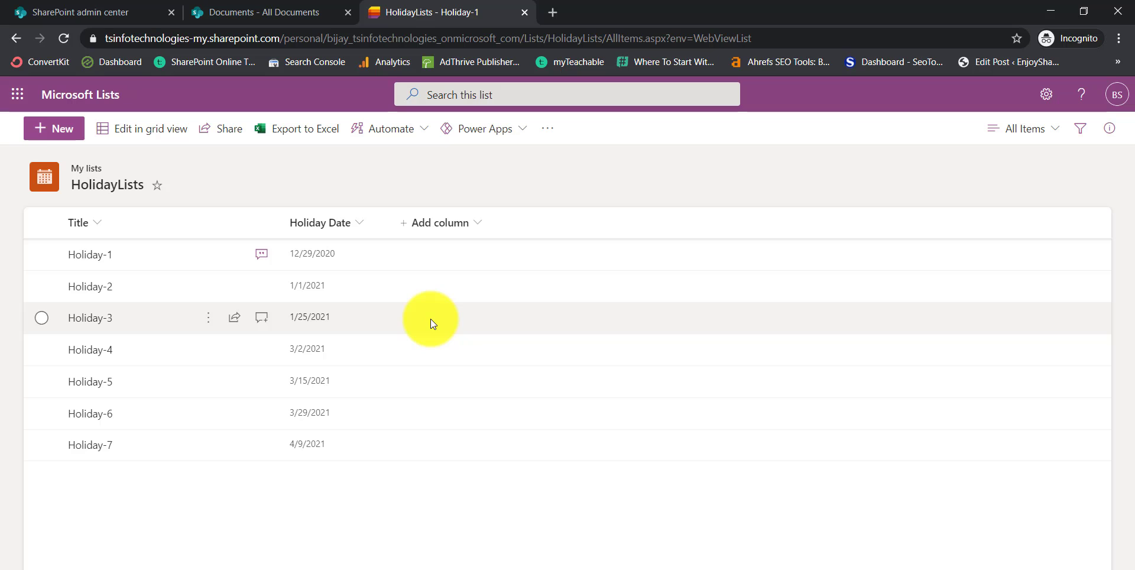
View the comments of the Holiday-5 item in HolidayLists and close its details.
left_click(209, 255)
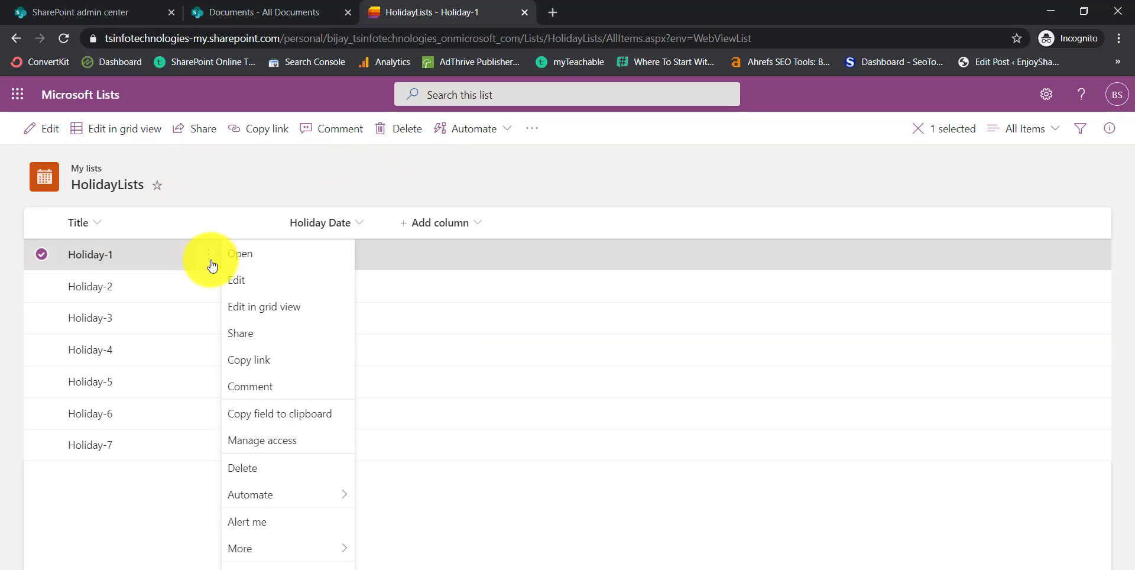
left_click(568, 381)
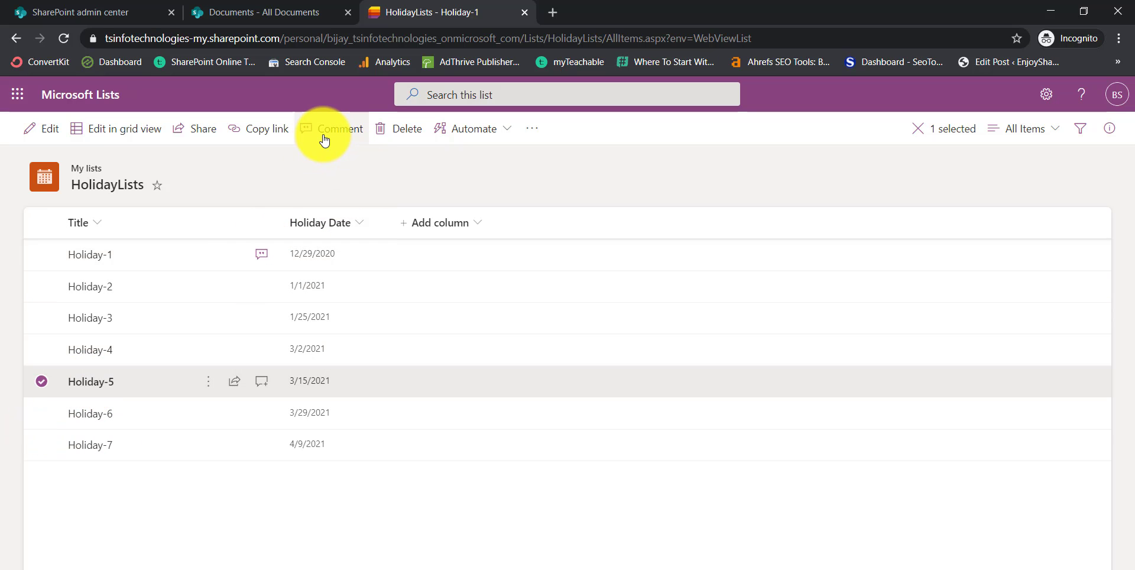
left_click(325, 135)
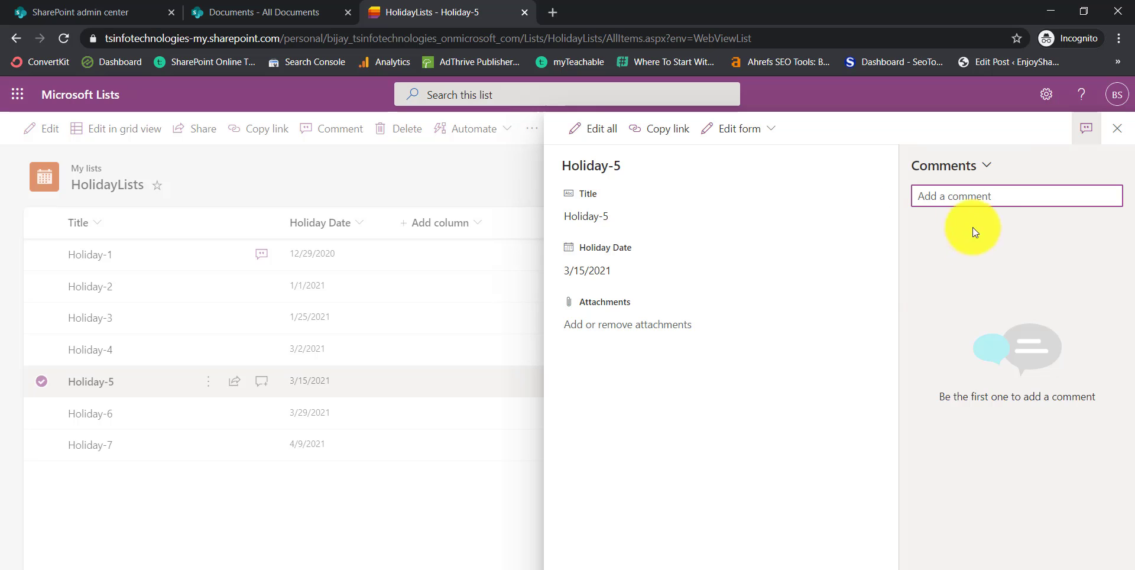
left_click(1118, 128)
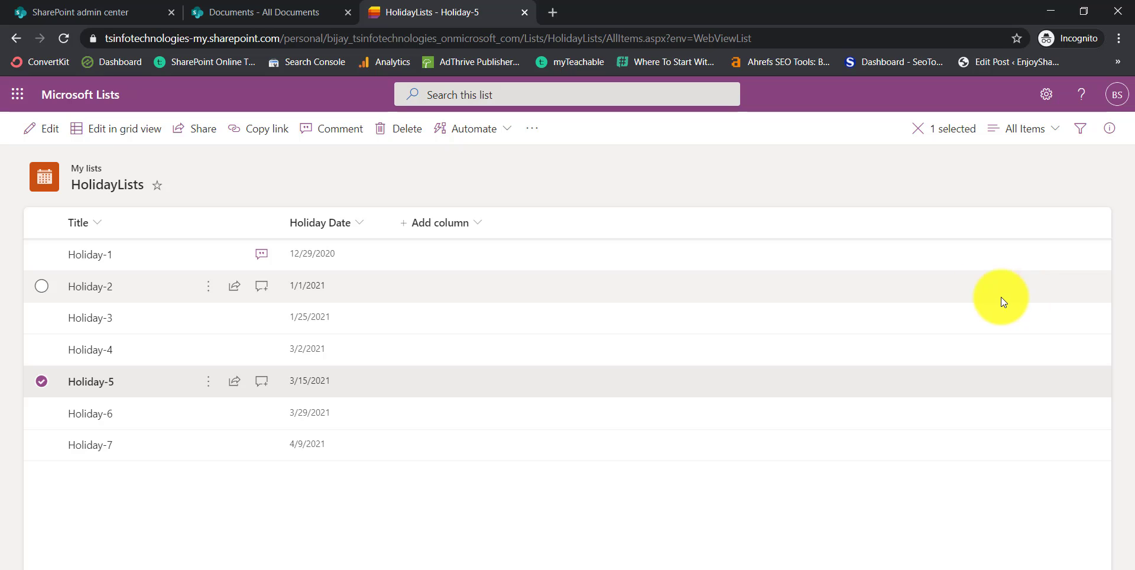
Switch to the classic SharePoint site and add a Custom List app named "Employyes".
left_click(288, 8)
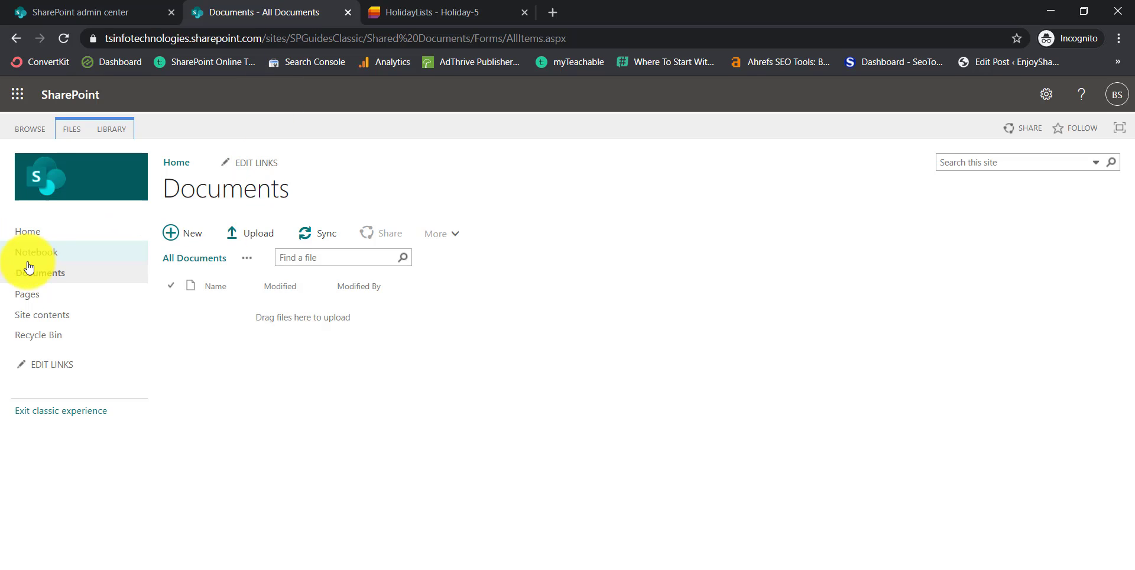
left_click(1047, 94)
left_click(936, 248)
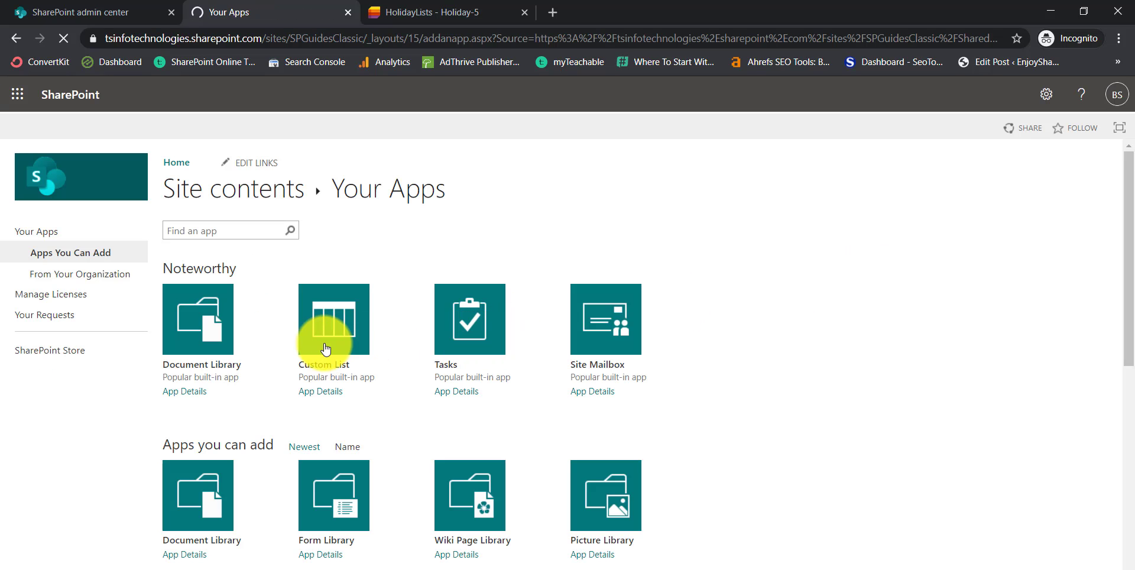
left_click(404, 348)
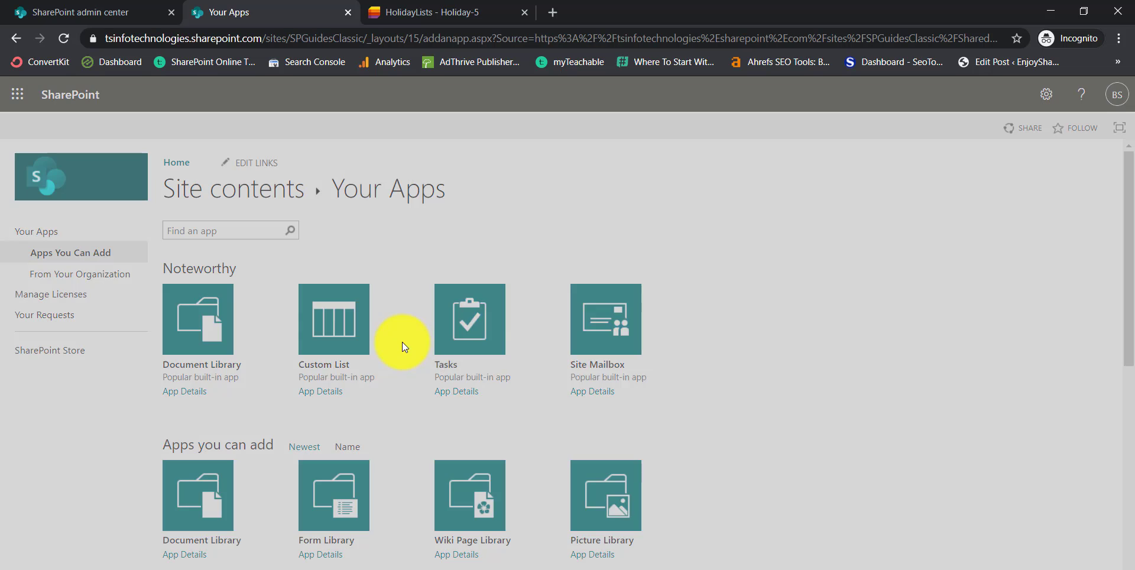
left_click(635, 347)
type("Employyes")
left_click(691, 386)
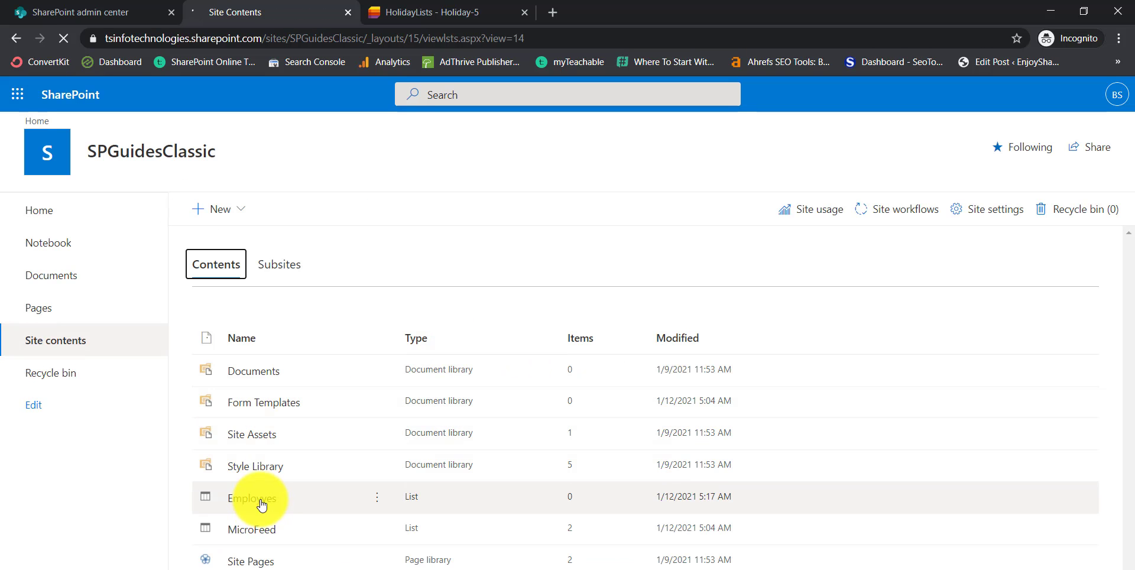
Open the Employyes list from the site contents and return it to the classic experience.
left_click(260, 498)
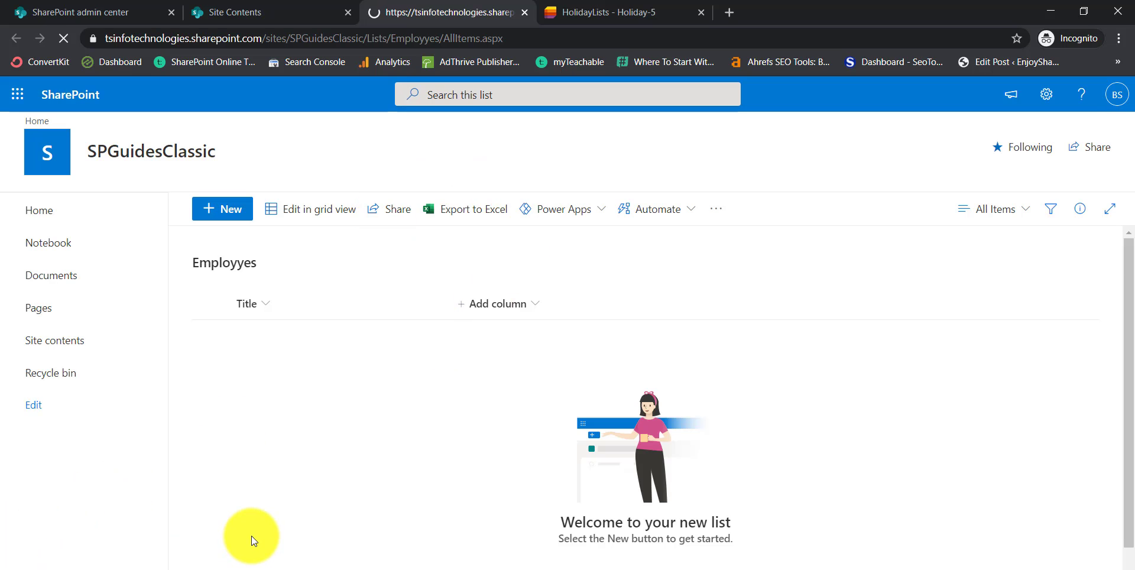
left_click(103, 567)
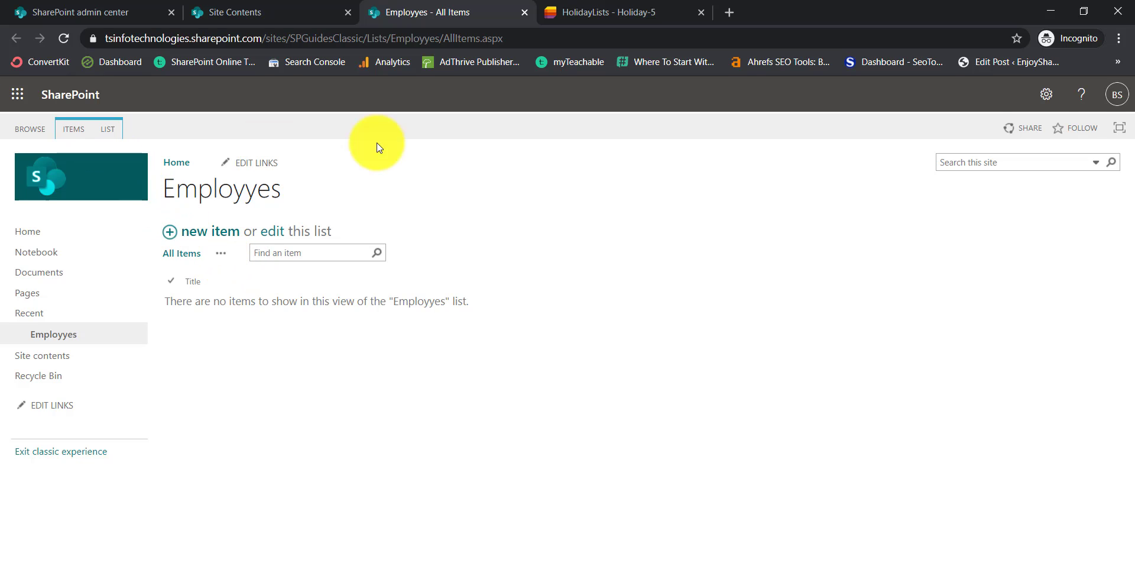
Start a new column for the Employyes list named "Comments" with the type Multiple lines of text.
left_click(1045, 95)
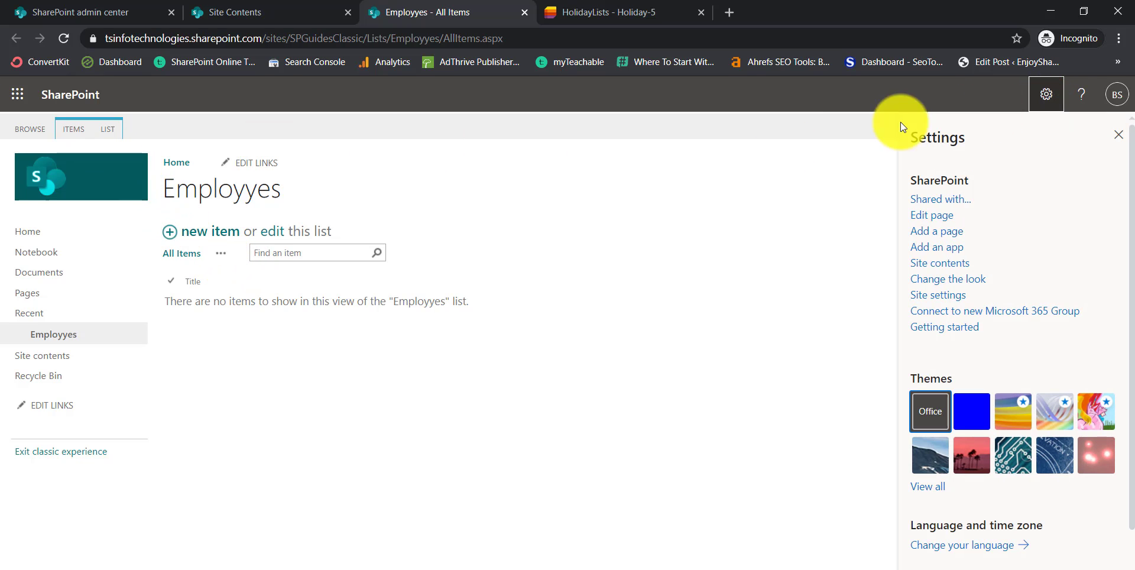
left_click(104, 134)
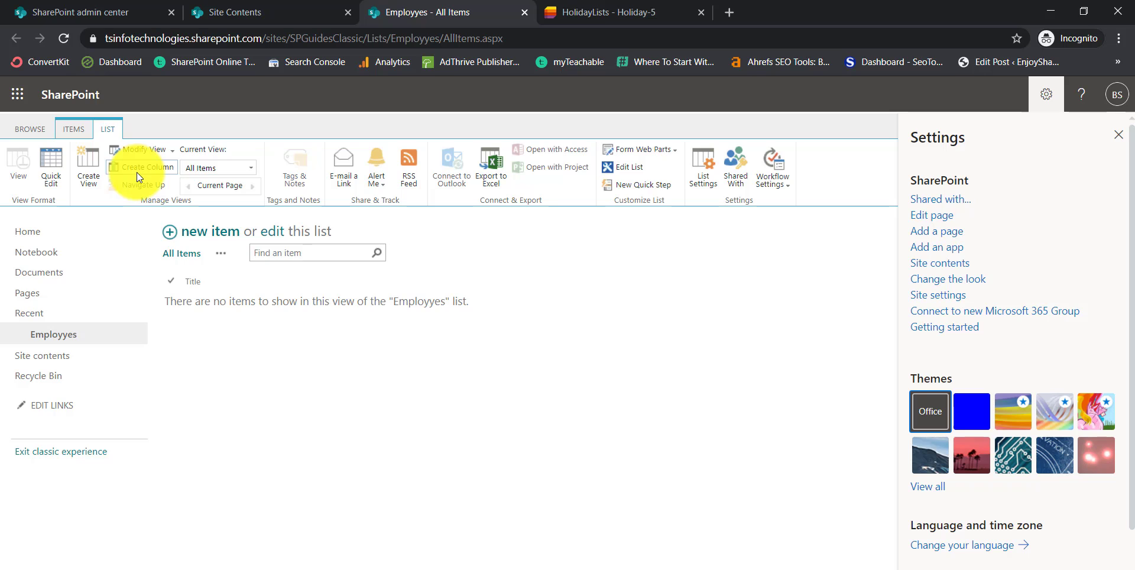
left_click(137, 173)
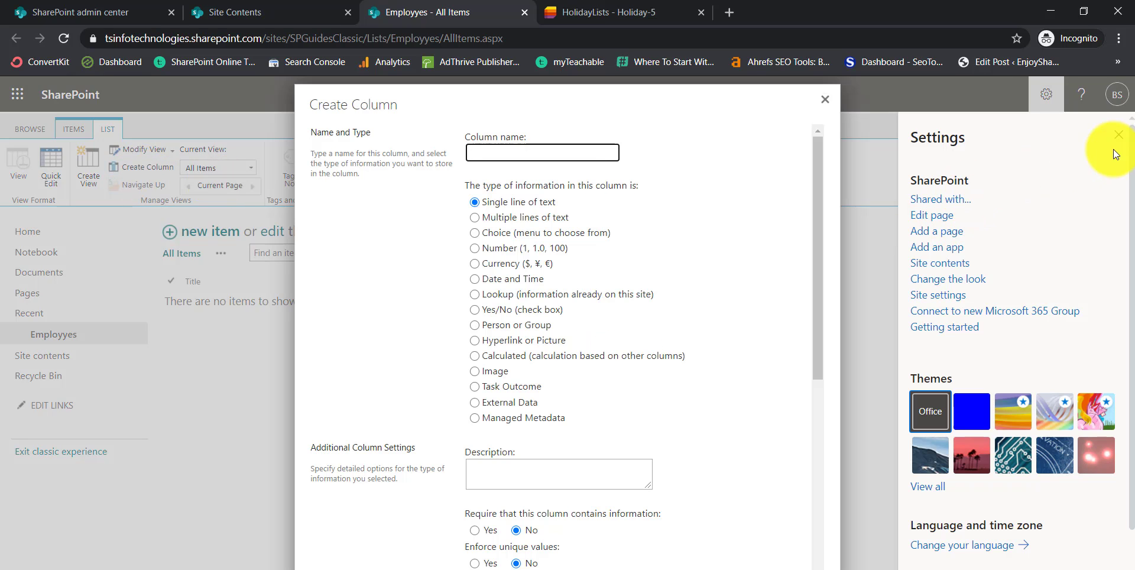
left_click(1117, 136)
left_click(523, 153)
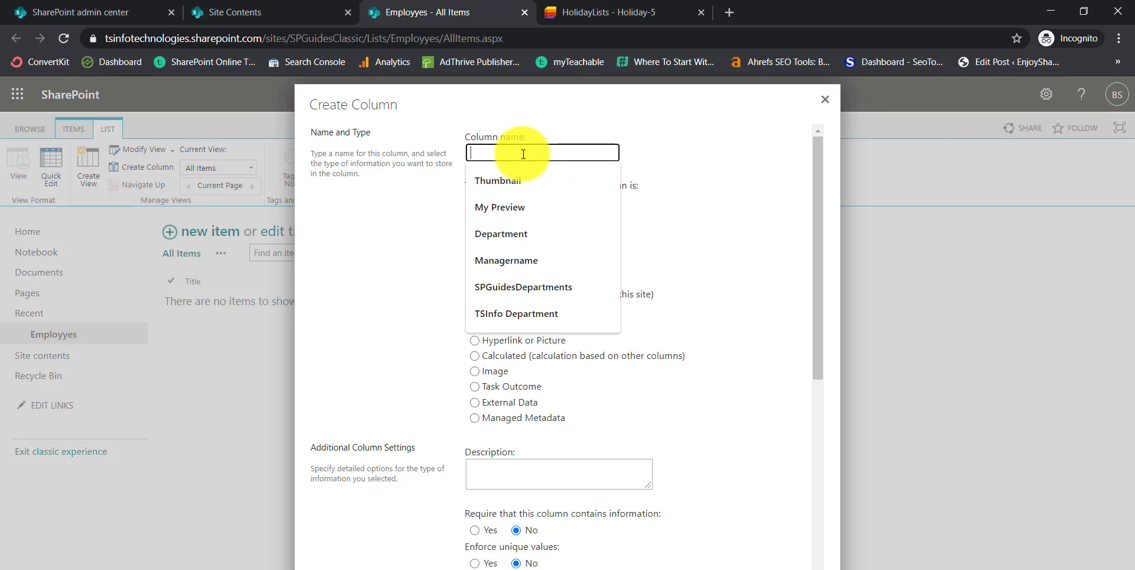
type("Comments")
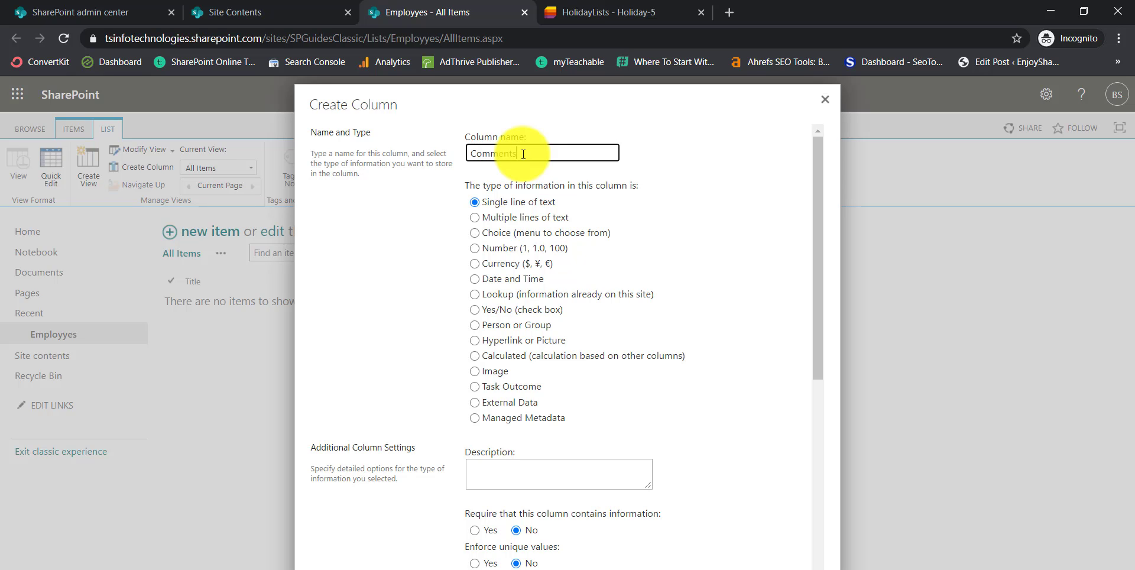
left_click(473, 218)
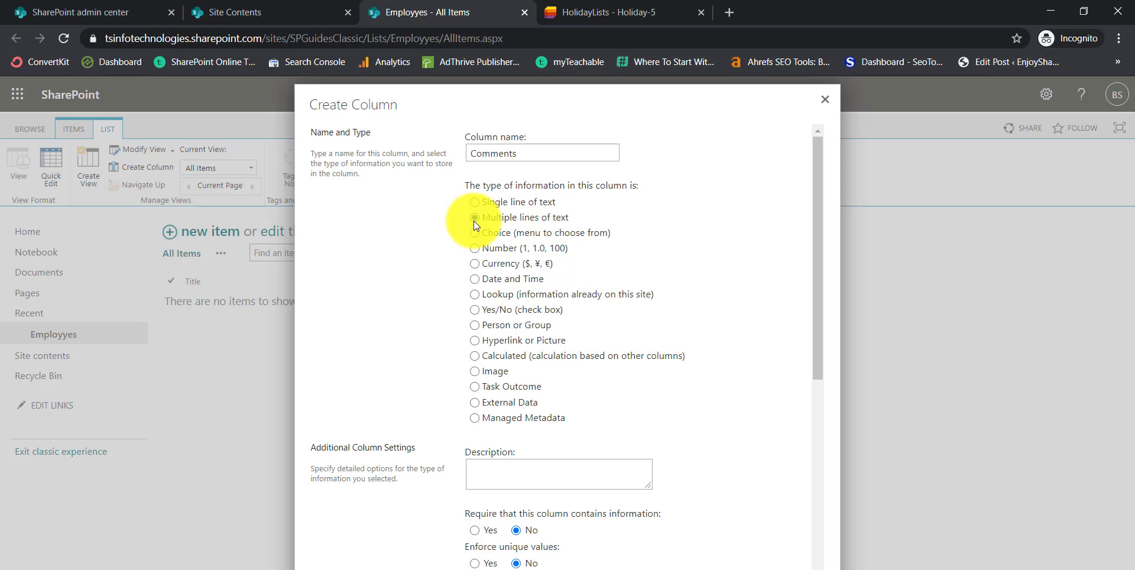
scroll(554, 312, "down", 4)
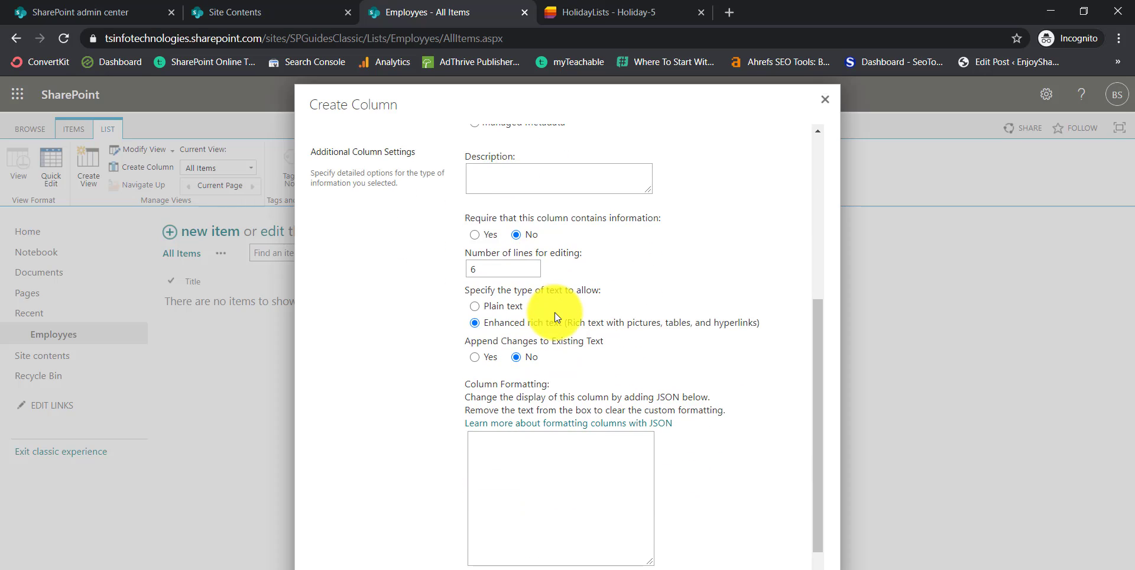
Try to turn on Append Changes to Existing Text and create the Comments column.
left_click_drag(466, 340, 607, 340)
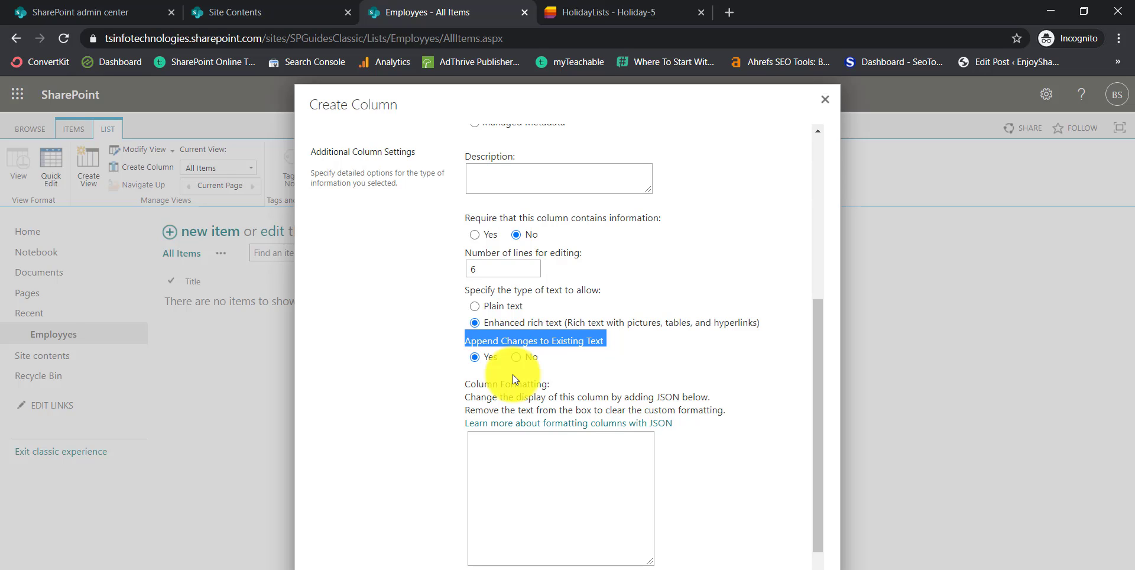
scroll(514, 396, "down", 1)
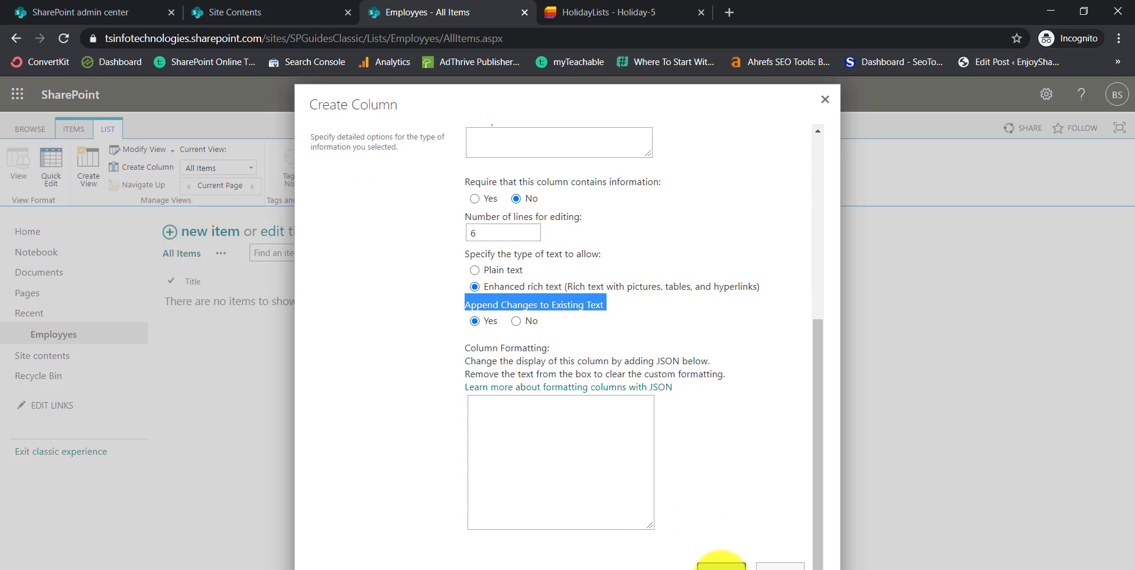
left_click(721, 565)
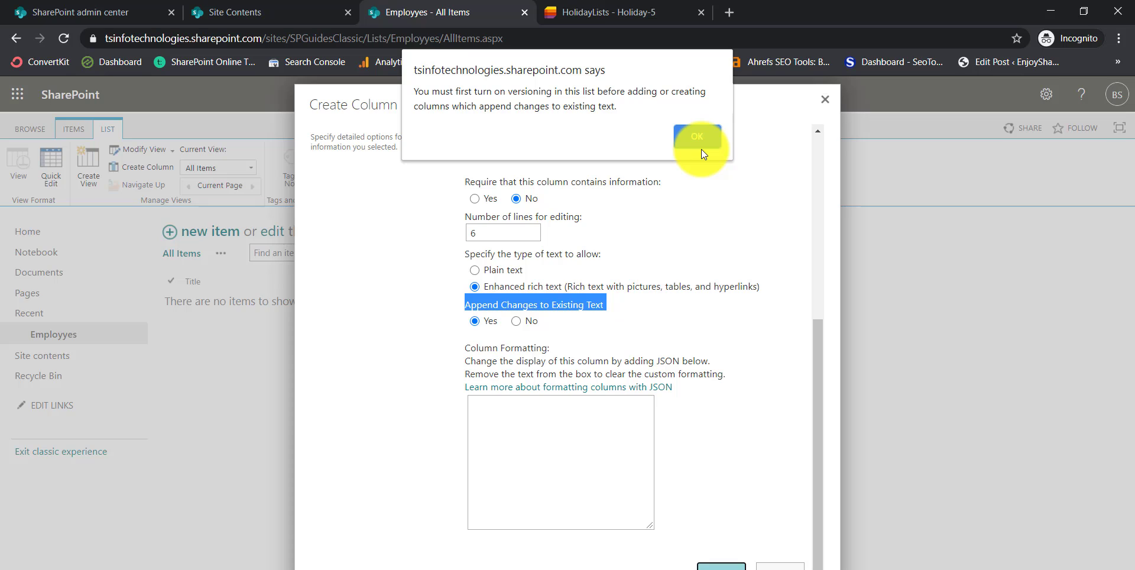
left_click_drag(415, 91, 555, 93)
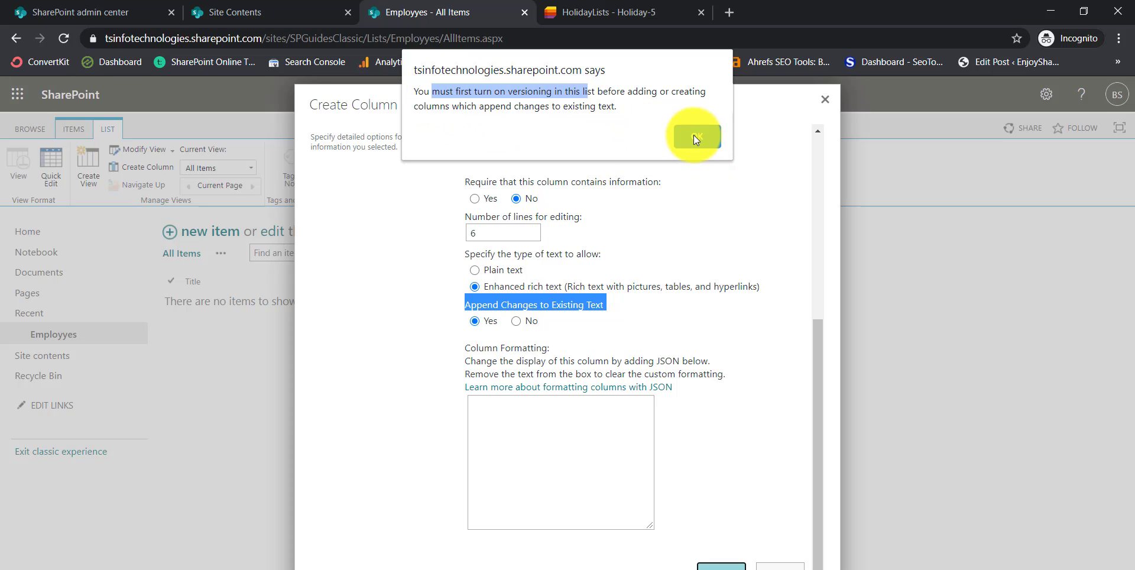
left_click(694, 135)
left_click(718, 565)
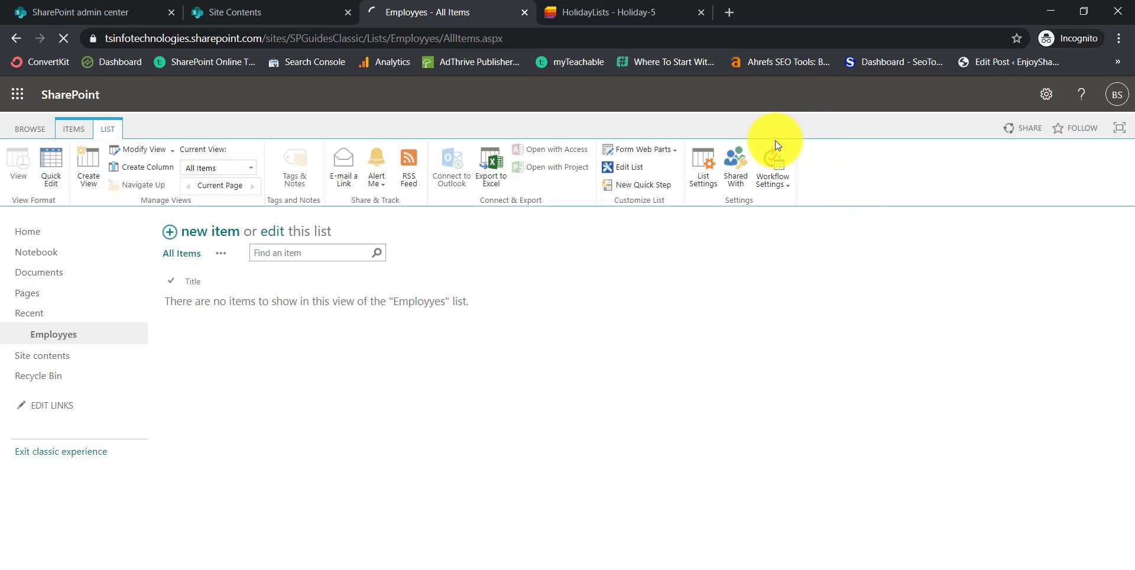
Turn on item versioning for the Employyes list, keeping 100 versions, and save the versioning settings.
left_click(702, 168)
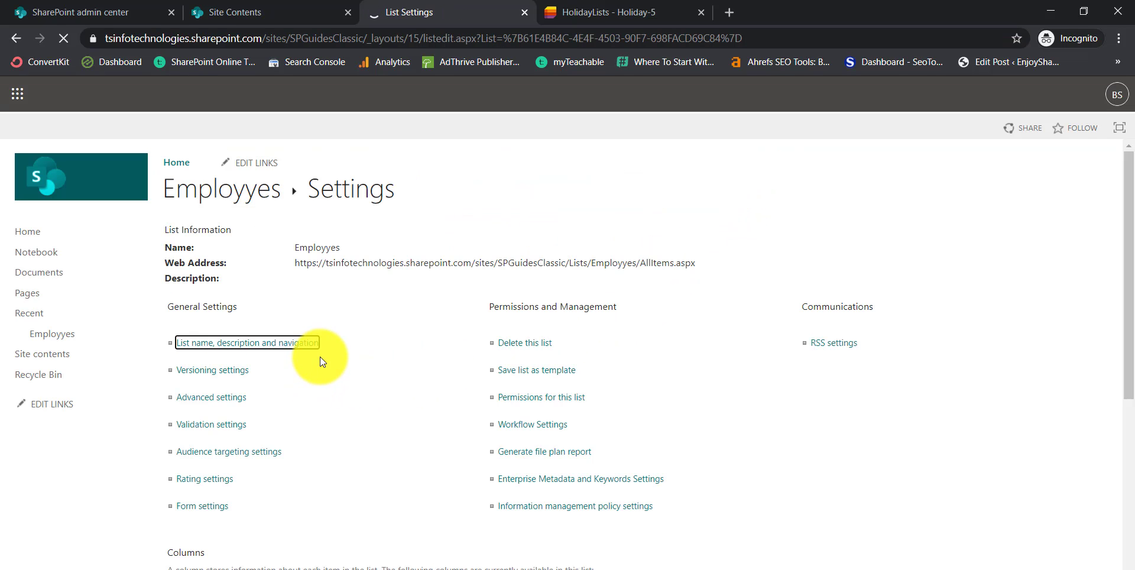
left_click(698, 270)
left_click(698, 325)
left_click(740, 270)
left_click(698, 132)
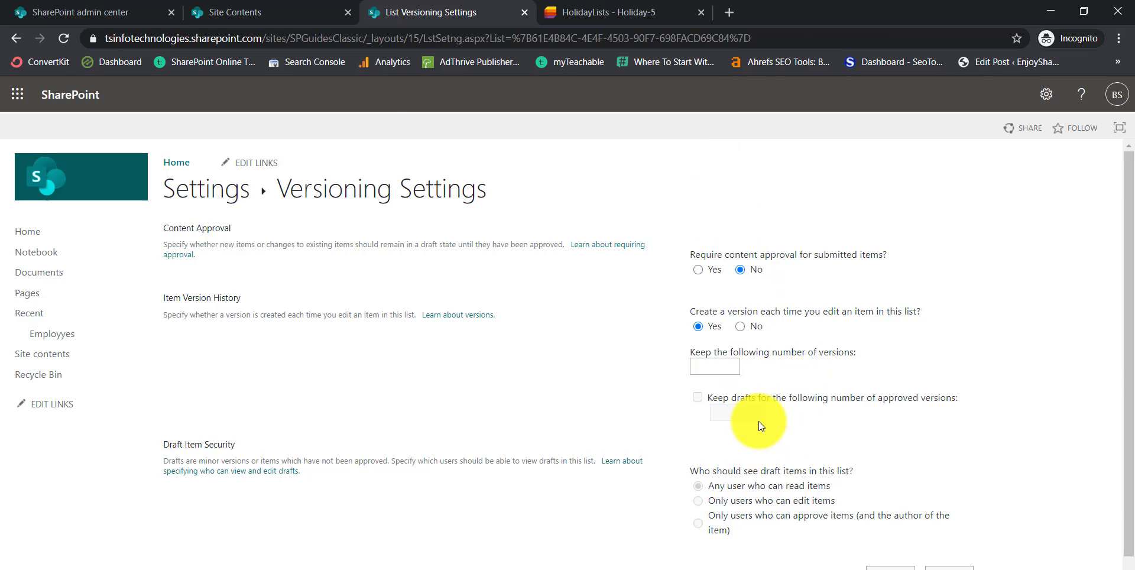
scroll(758, 421, "down", 1)
left_click(890, 529)
left_click(699, 108)
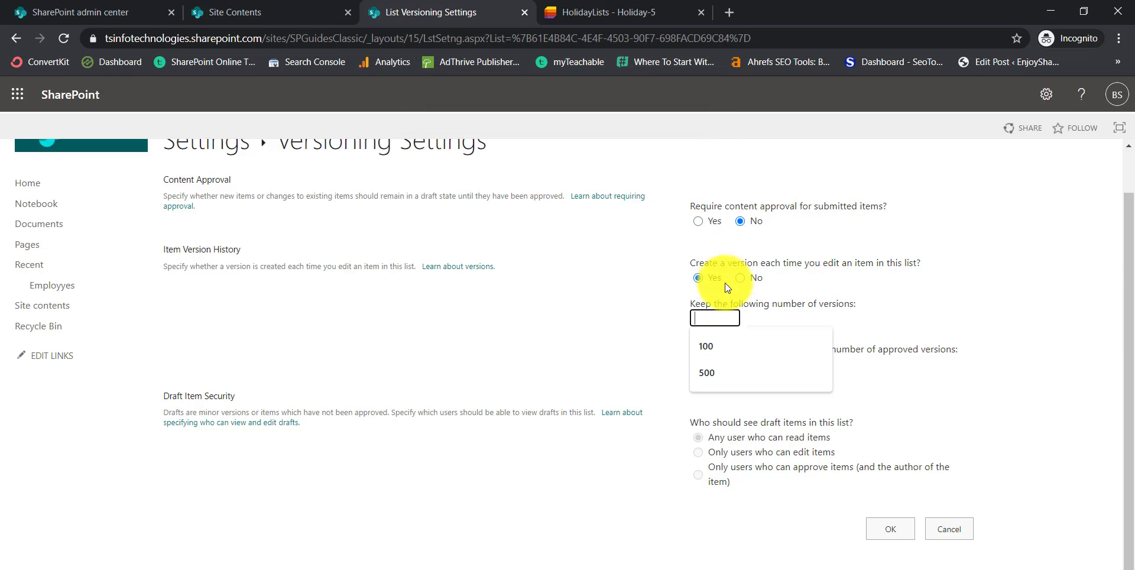
type("100")
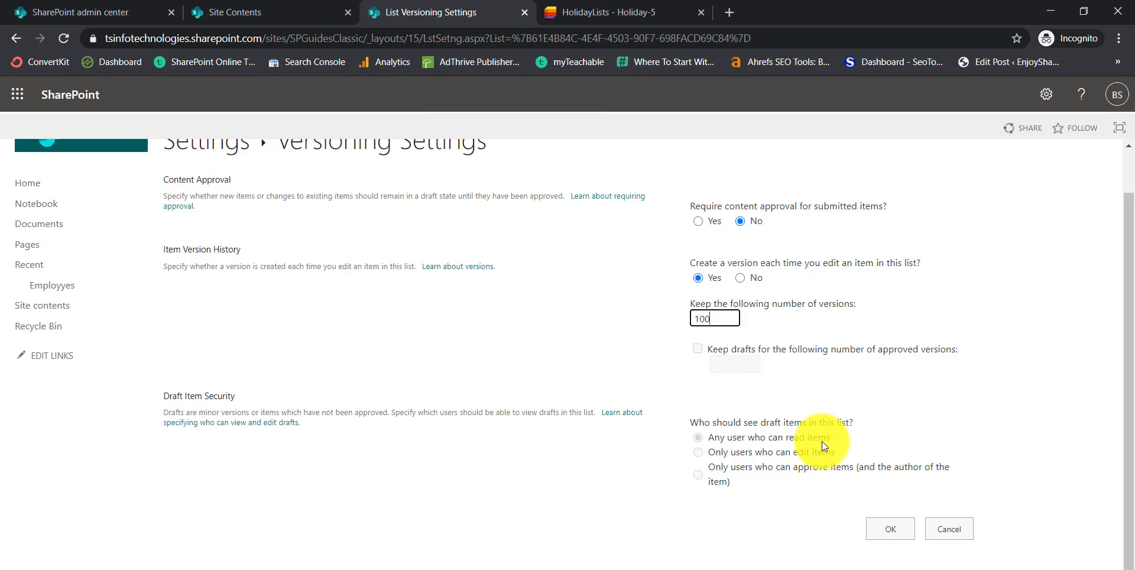
left_click(878, 523)
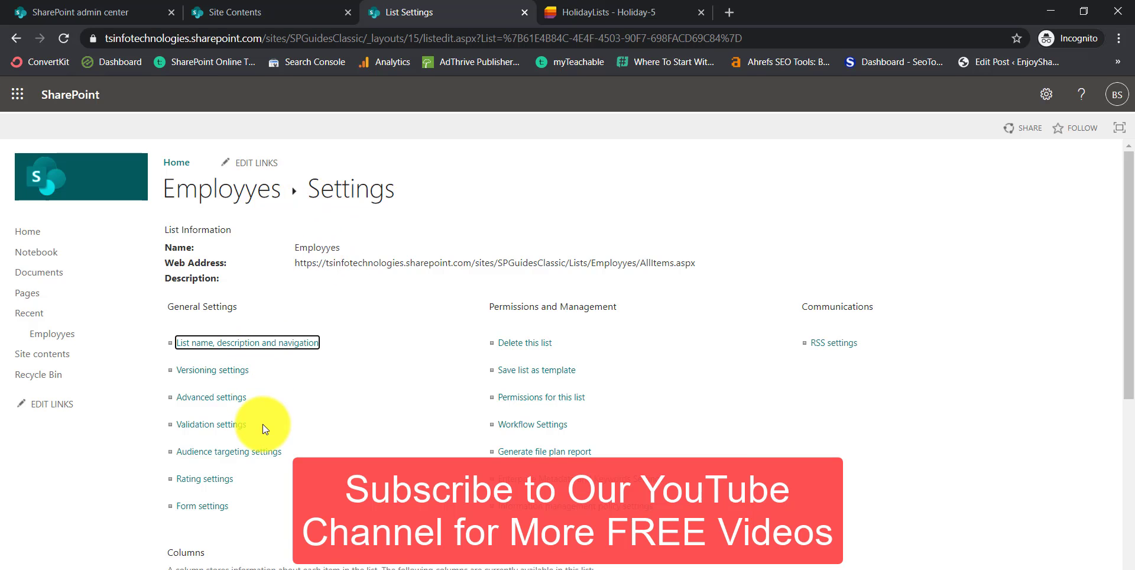
Set Append Changes to Existing Text to Yes for the existing Comments column and save it.
scroll(262, 424, "down", 5)
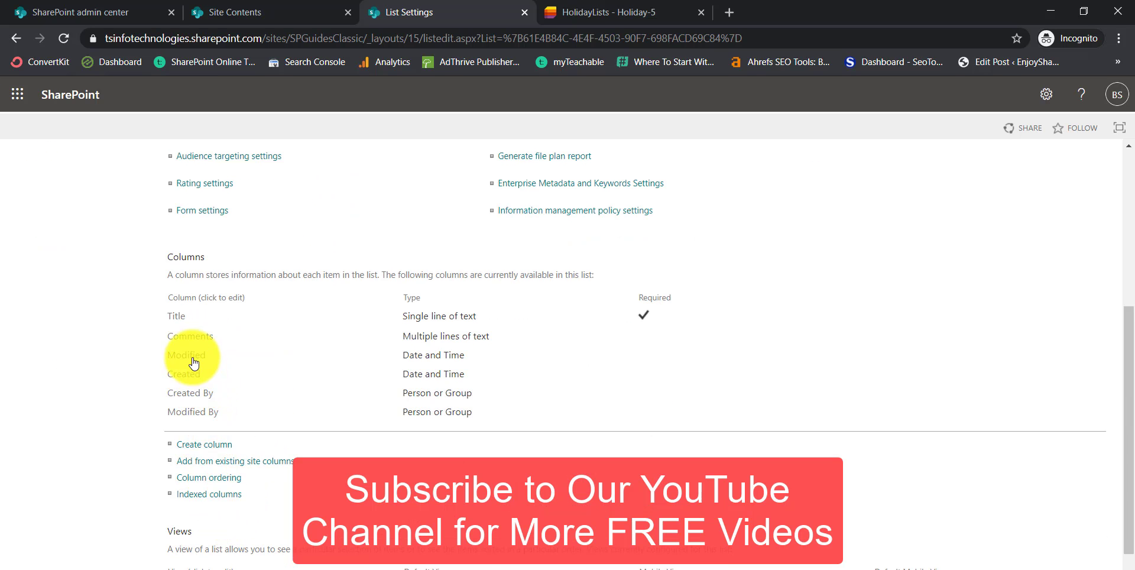
left_click(190, 337)
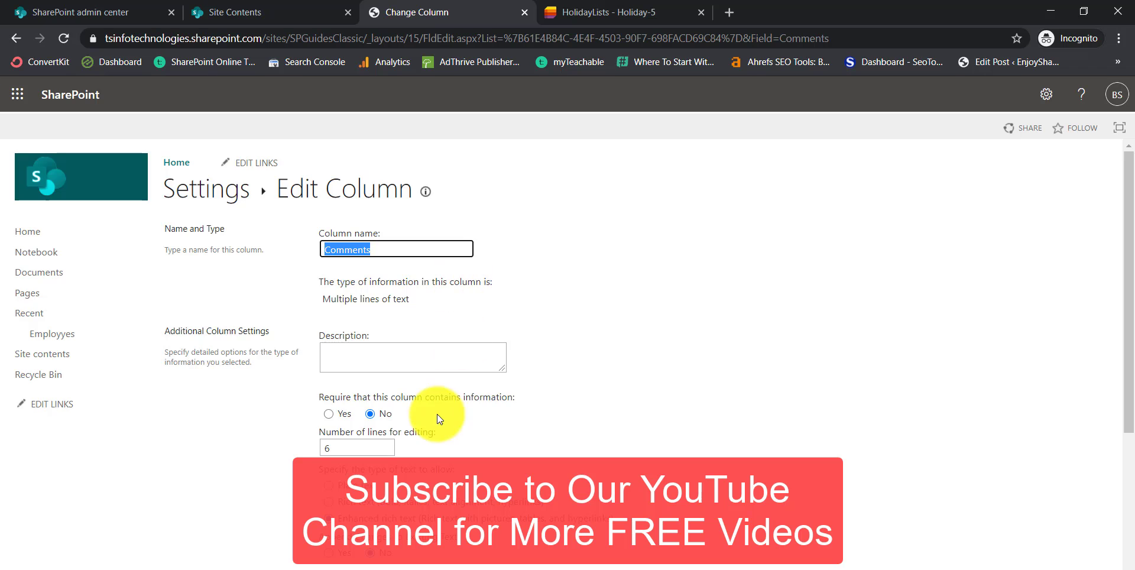
scroll(441, 406, "down", 3)
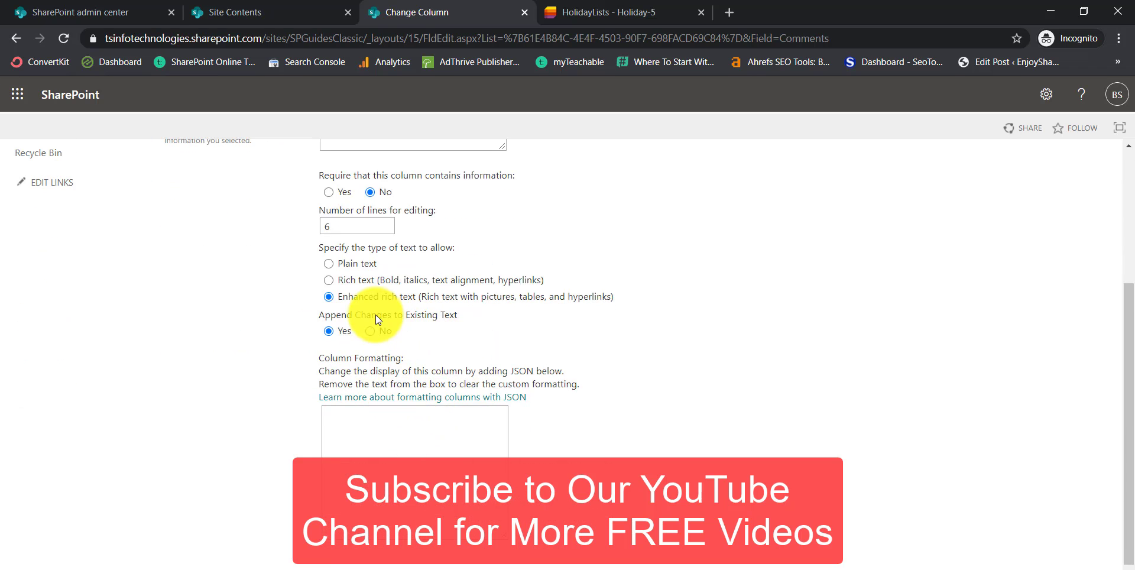
scroll(633, 396, "down", 1)
left_click(1007, 532)
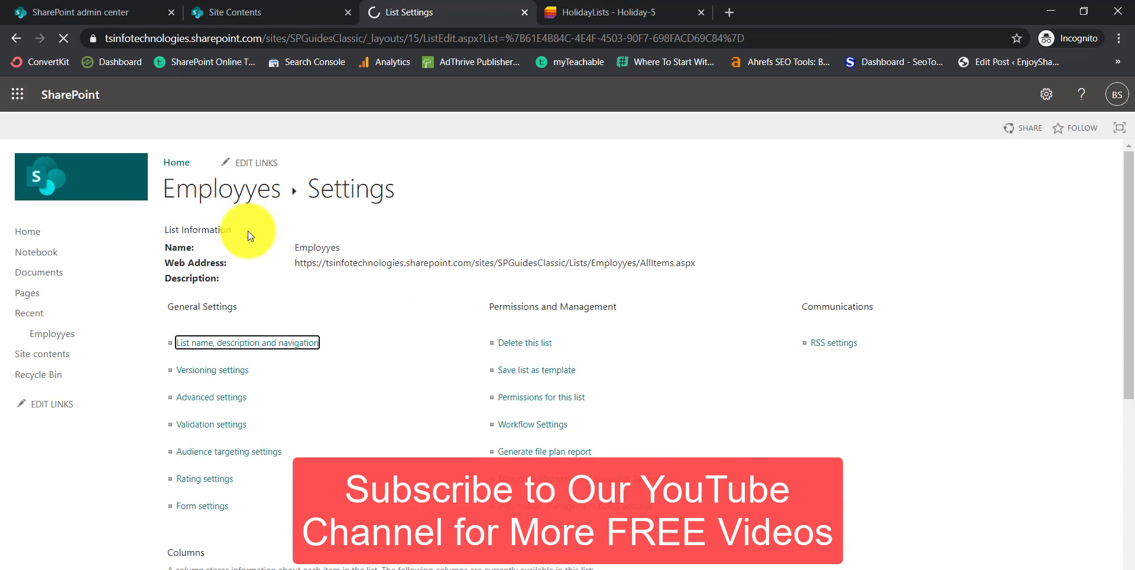
Return to the Employyes list and save a new item titled "Item" with the comment "Commet -1".
left_click(277, 196)
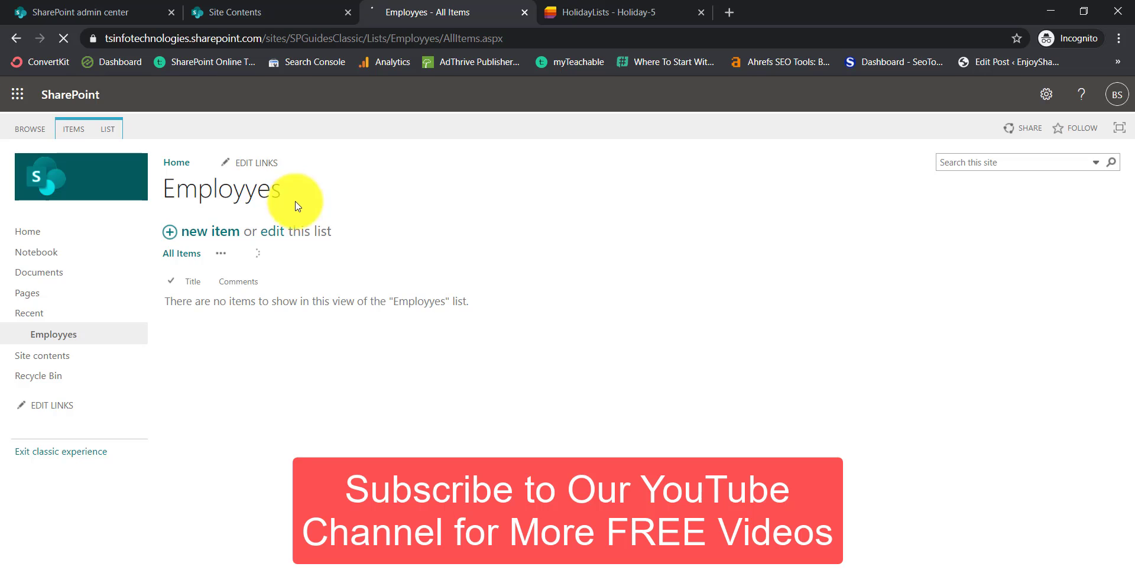
left_click(208, 243)
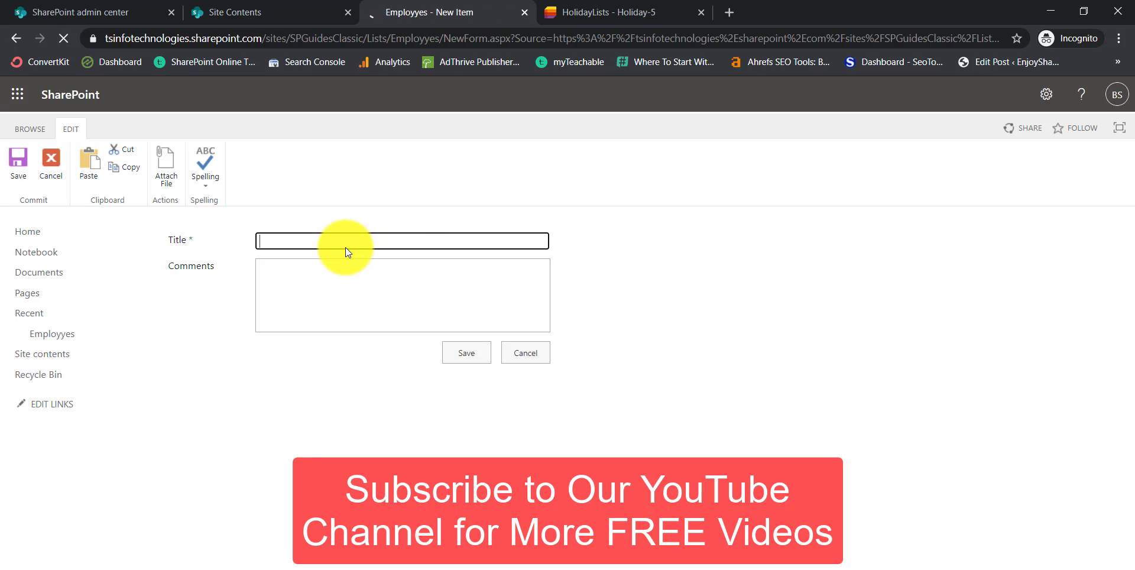
type("Item")
left_click(311, 274)
type("Com")
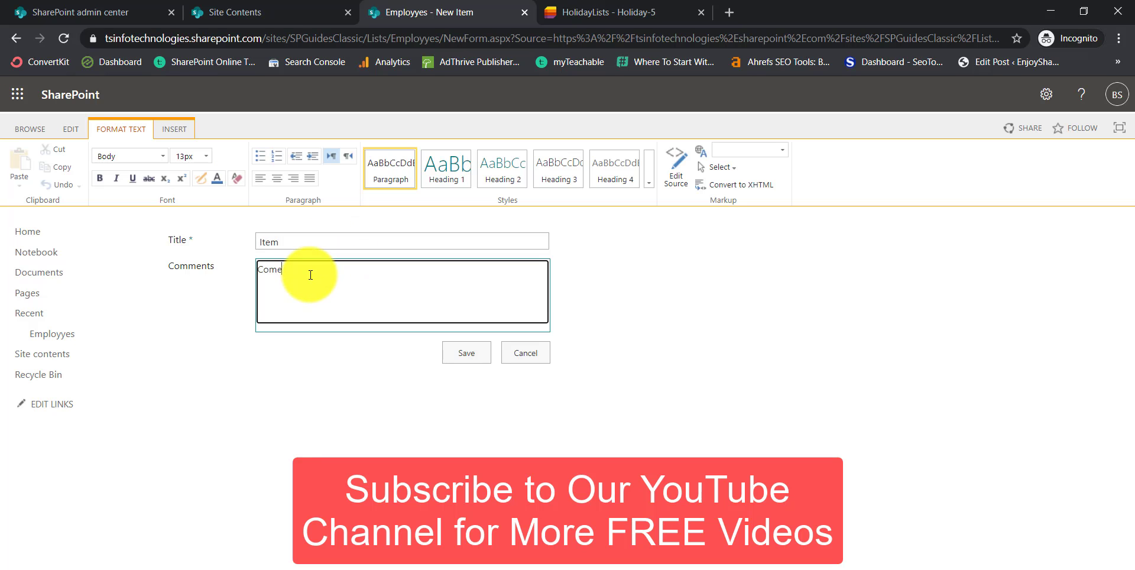
type("met -1")
left_click(471, 354)
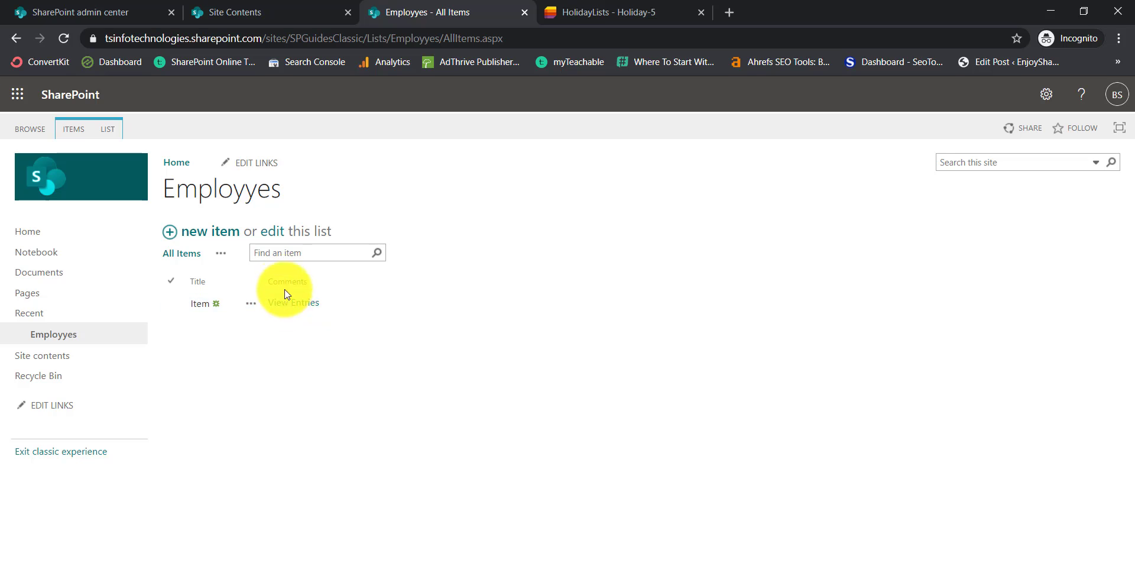
Open the list item titled "Item" for editing, add the comment "Comments2" and save the item.
left_click(201, 304)
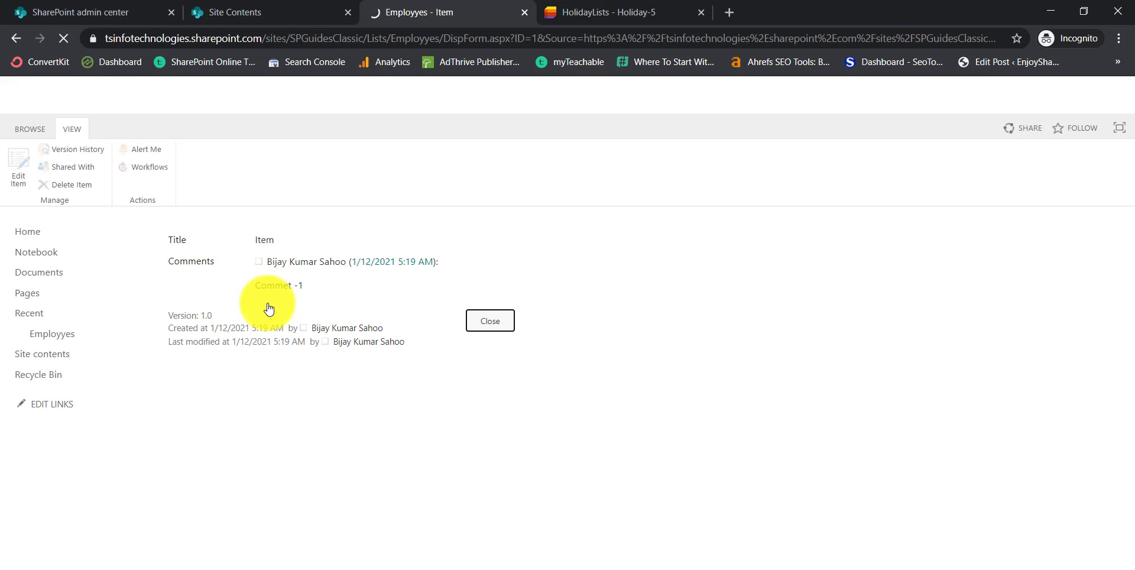
left_click_drag(255, 287, 349, 289)
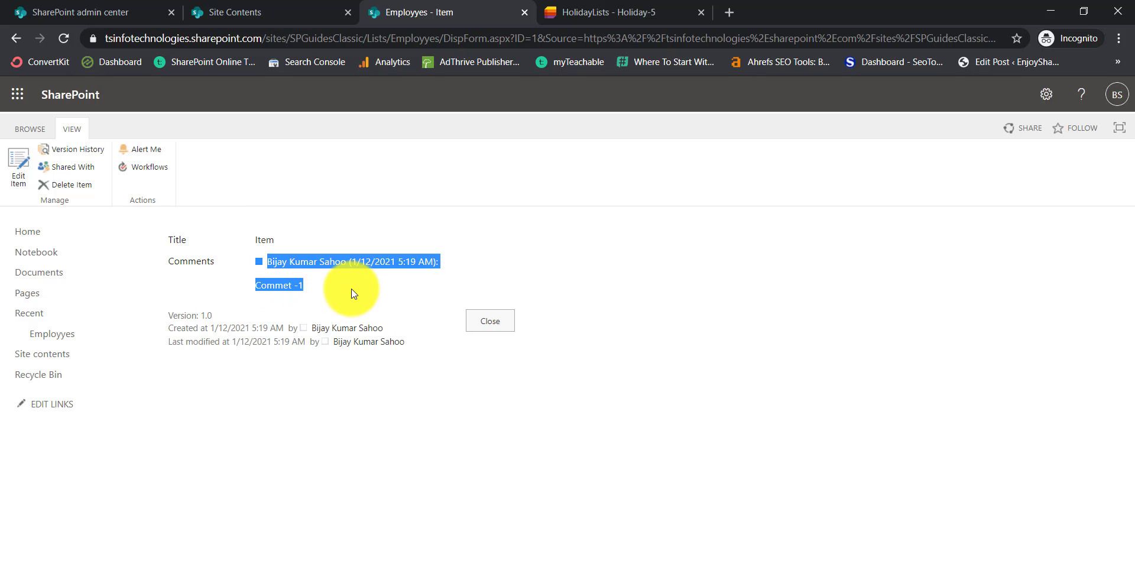
left_click(352, 289)
left_click(19, 180)
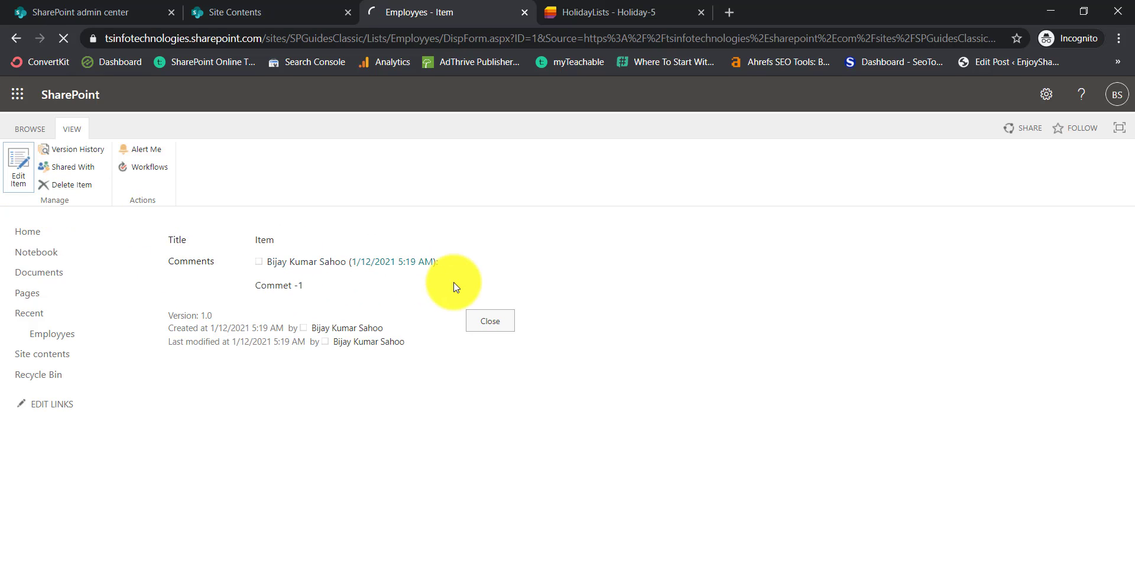
left_click(354, 285)
type("Cometn")
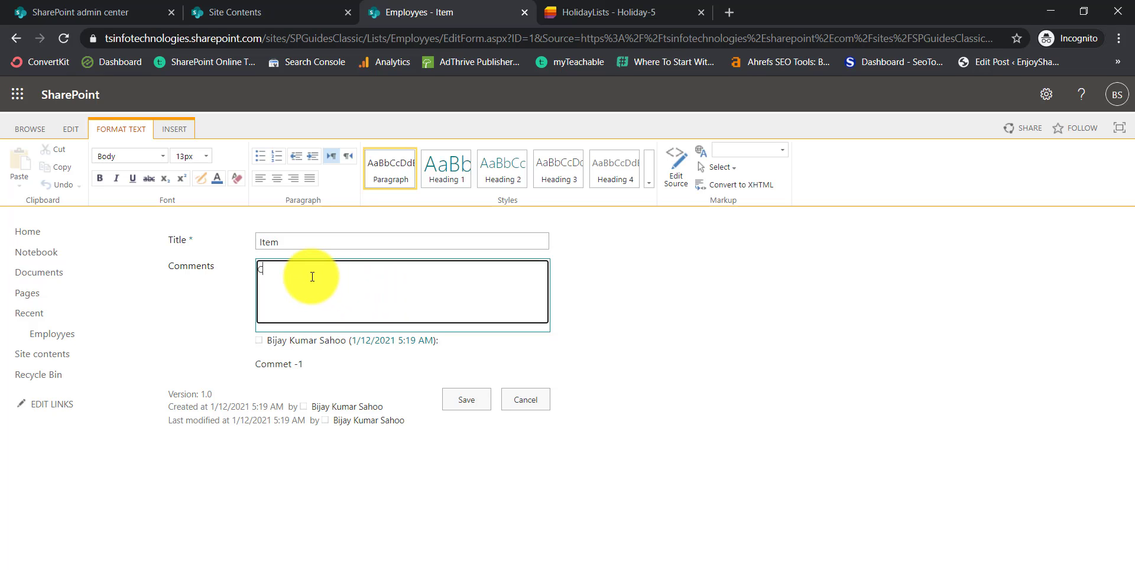
key("BackSpace")
key("BackSpace")
key("BackSpace")
type("ments2")
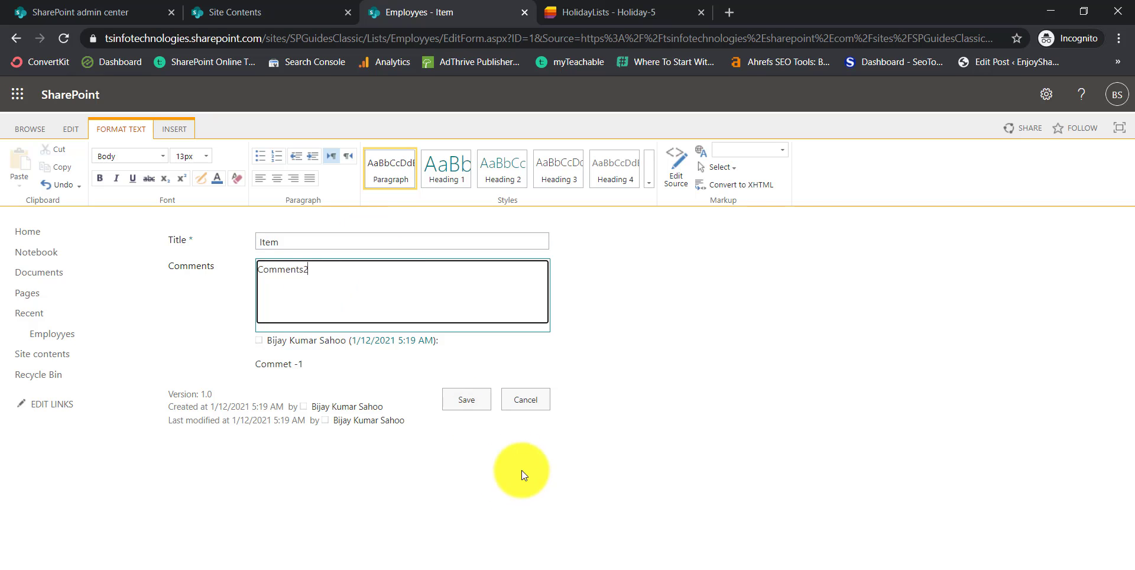
left_click(456, 402)
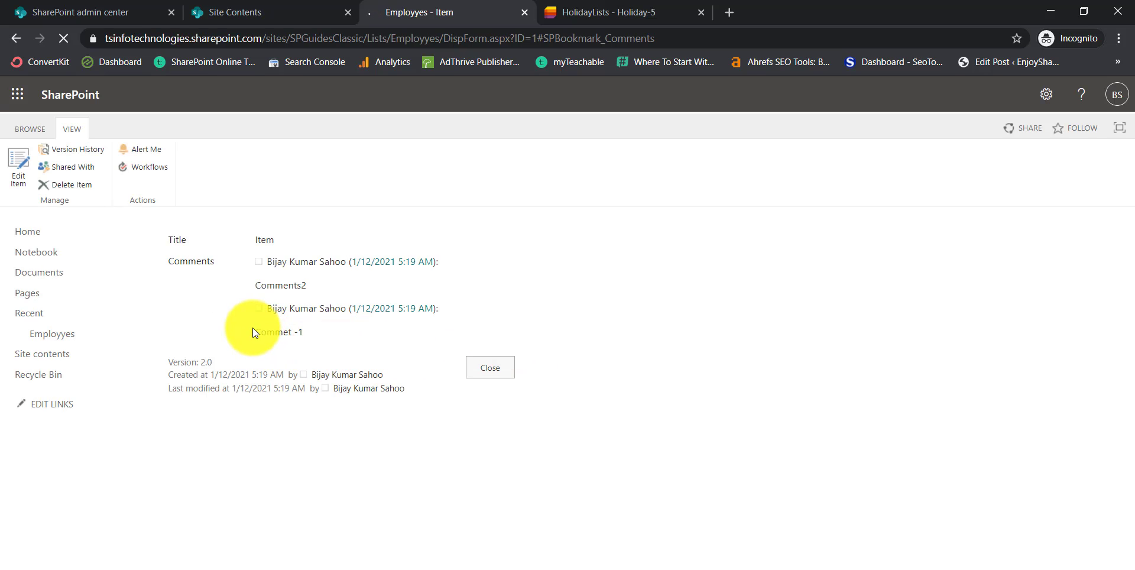
Review the earlier and the newly appended entries in the item's Comments field.
left_click_drag(255, 332, 303, 332)
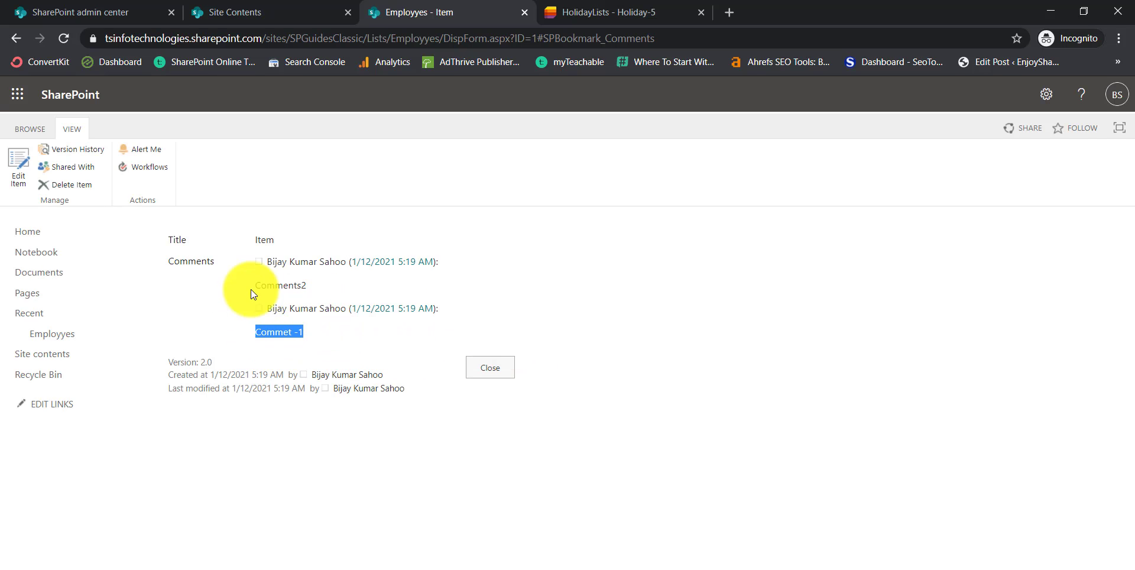
left_click_drag(306, 286, 261, 285)
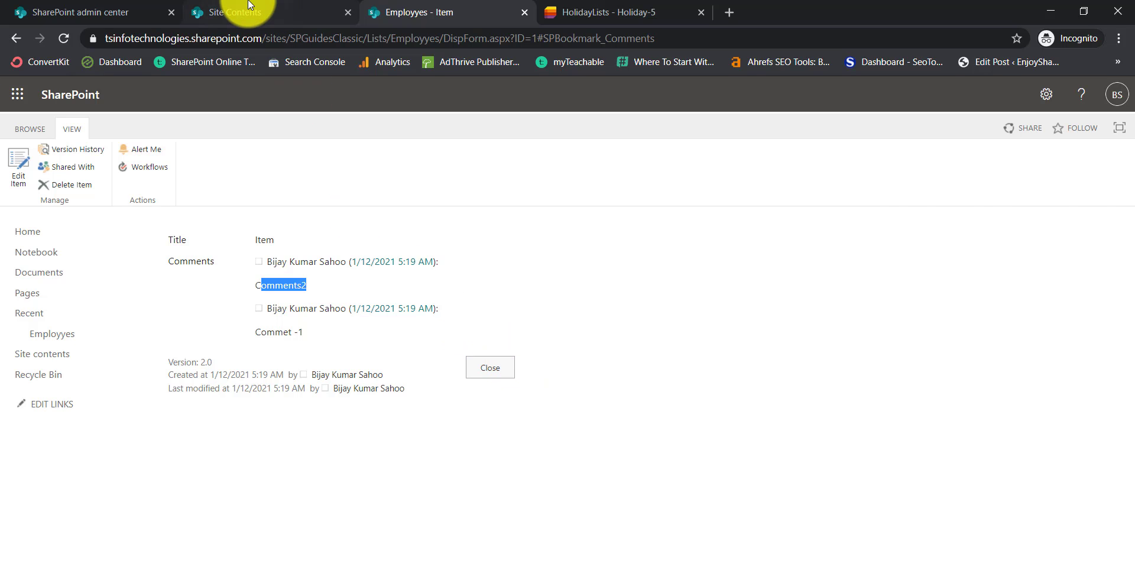
left_click(204, 11)
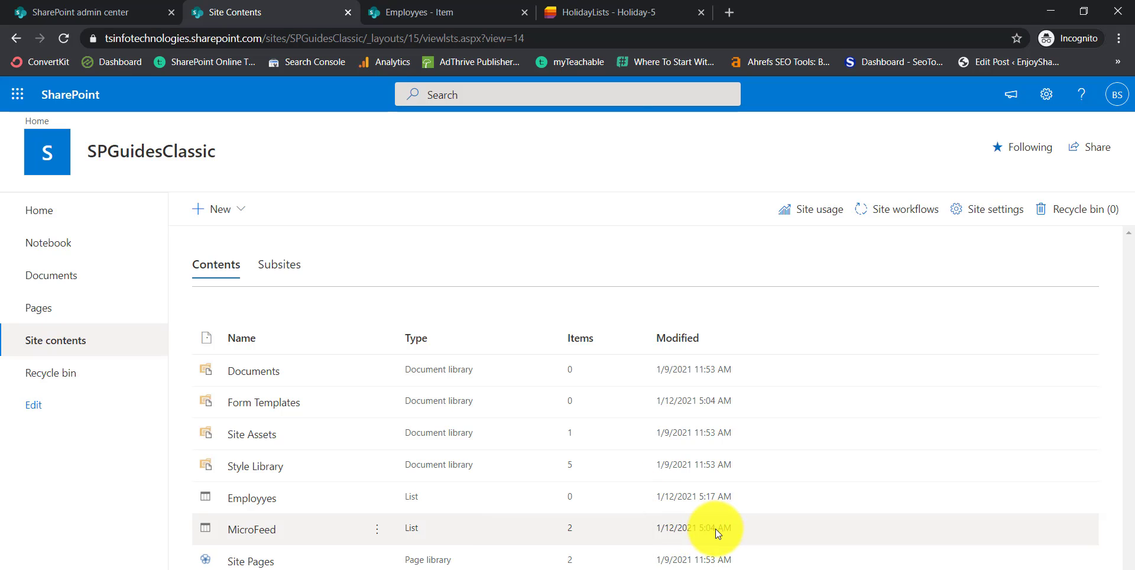
key("alt+Tab")
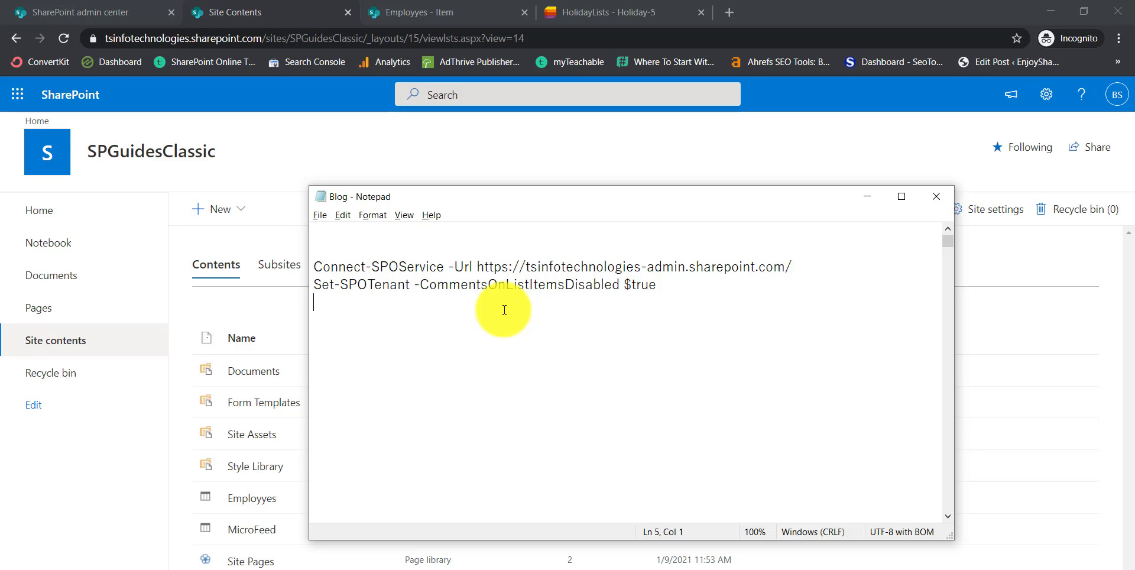
left_click(246, 10)
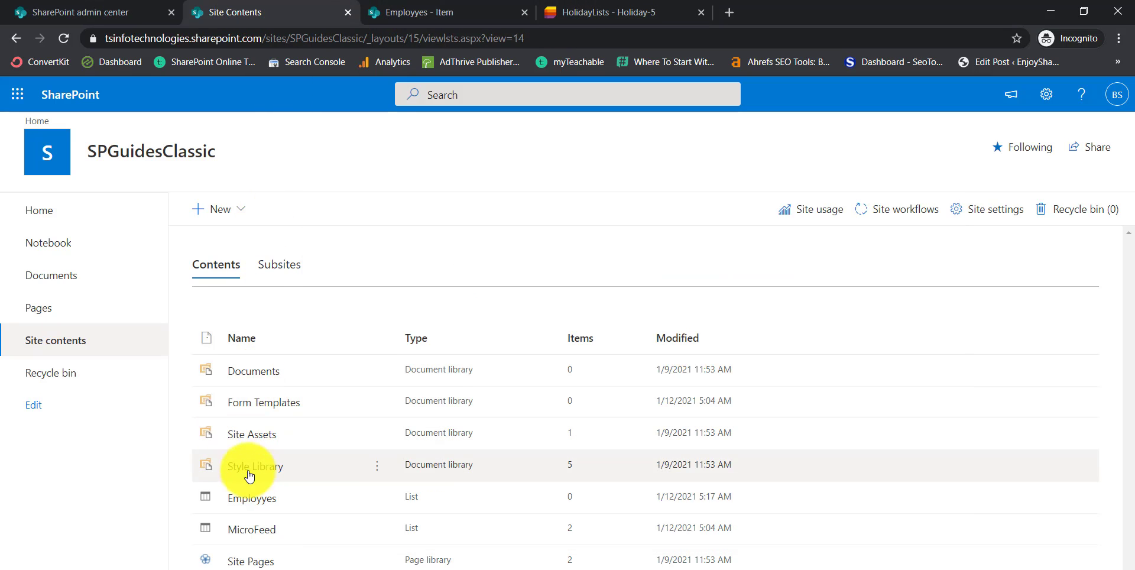
left_click(118, 17)
left_click(202, 12)
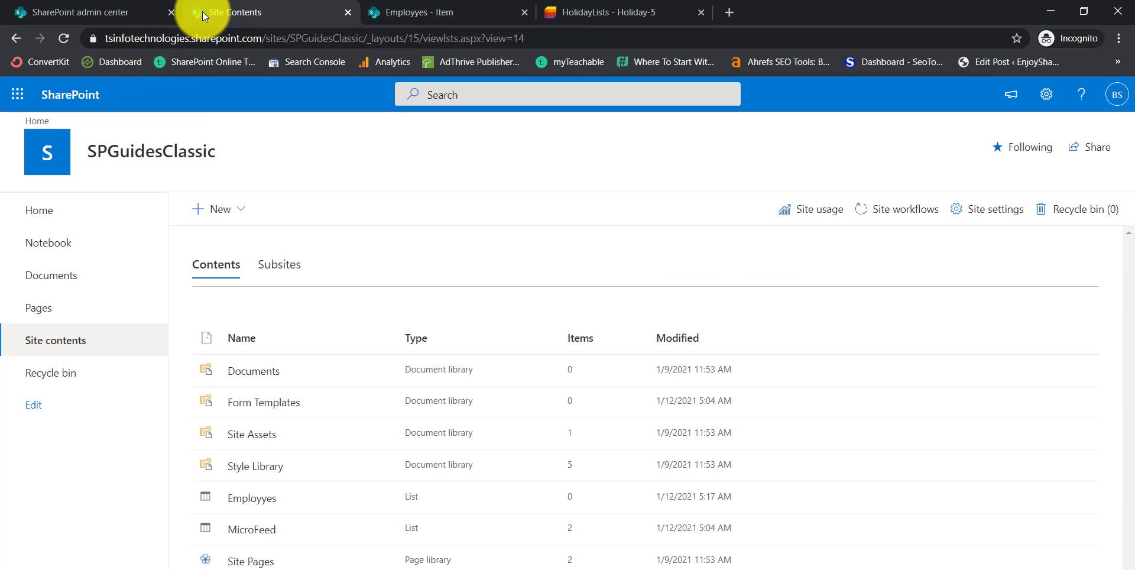
left_click(453, 16)
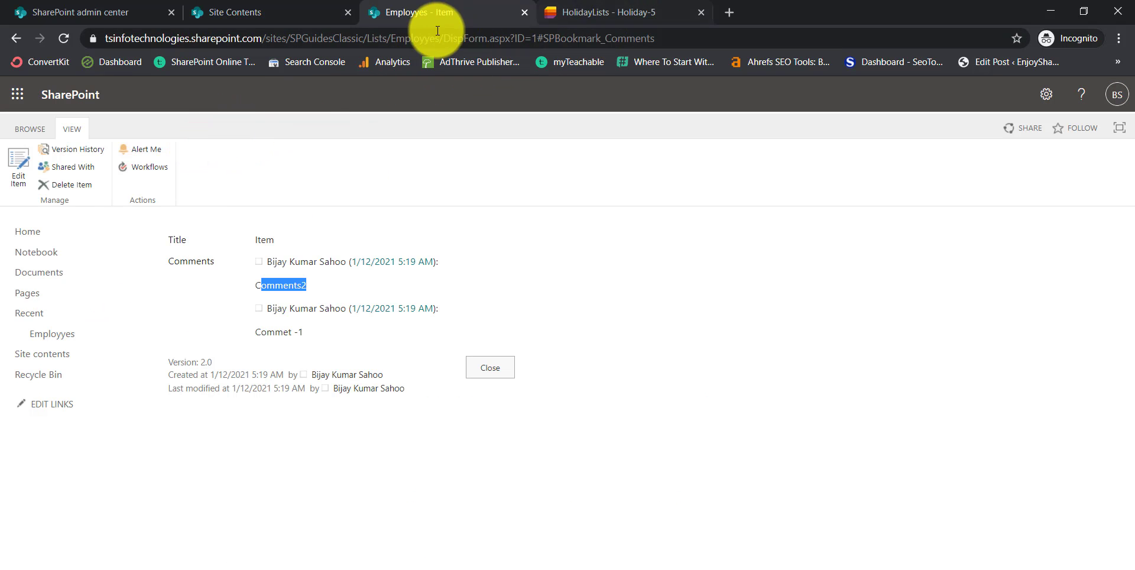
Go to the SPGuides site by shortening the current address to /sites/SPGuides, and open its Trainings list.
left_click_drag(332, 39, 684, 37)
key("BackSpace")
key("Return")
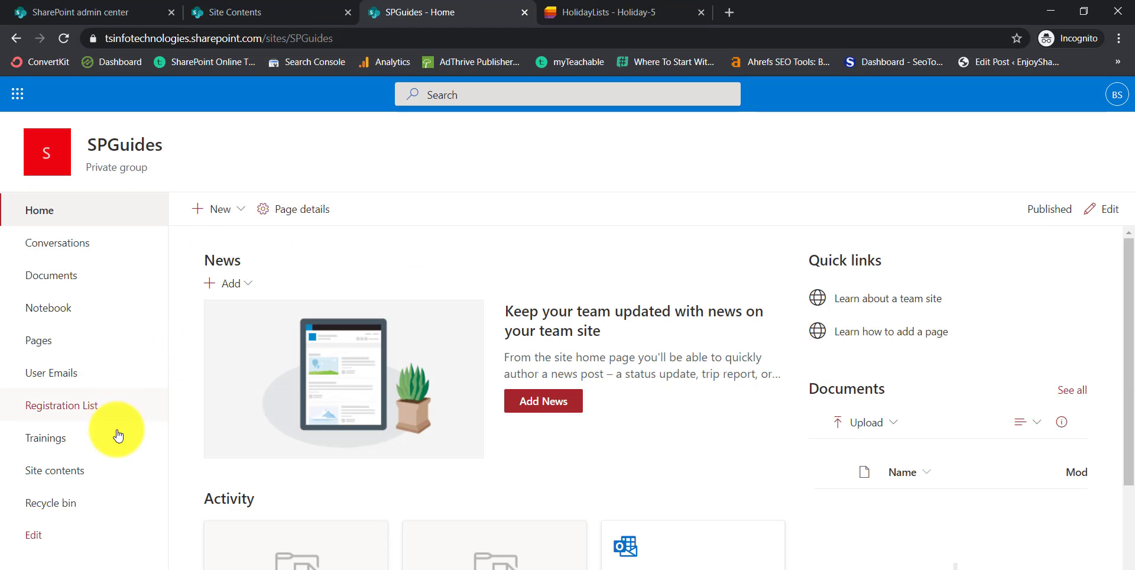
left_click(56, 439)
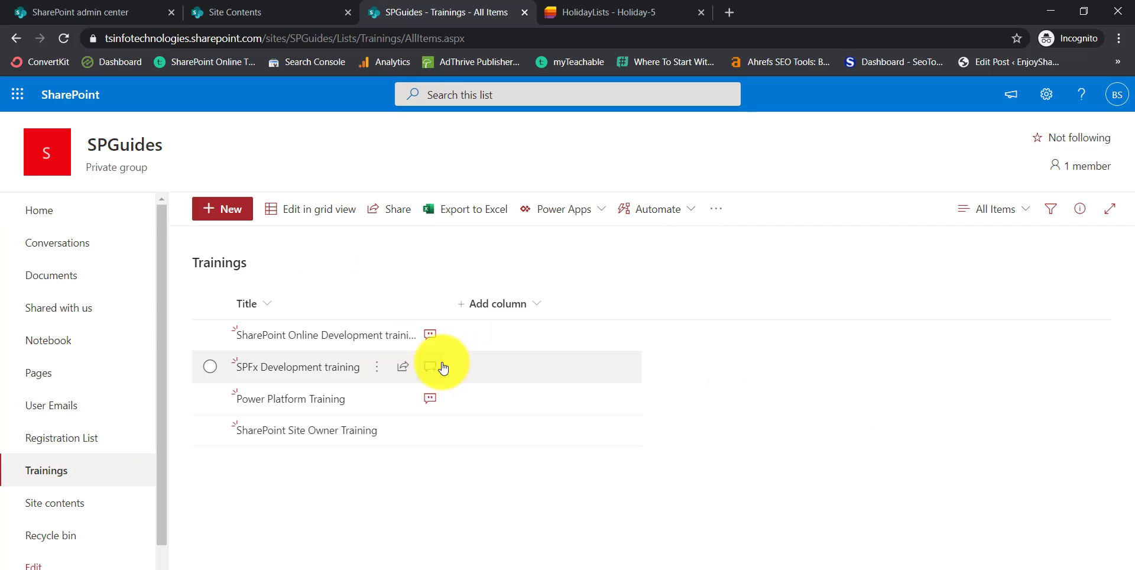
Open the advanced settings of the Trainings list and look through the available options.
left_click(1042, 100)
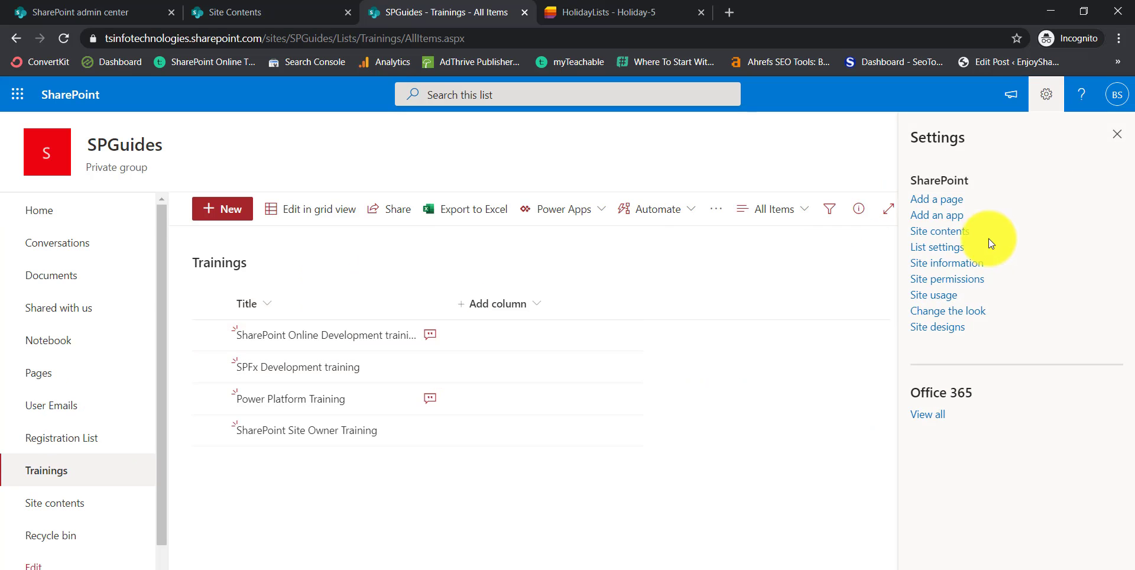
left_click(946, 250)
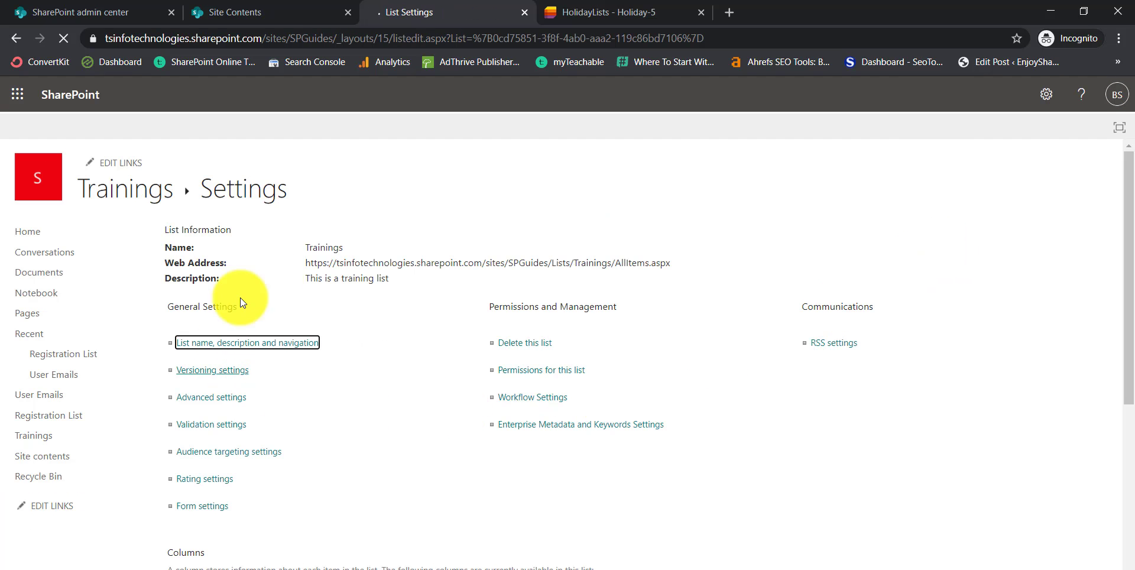
left_click(221, 397)
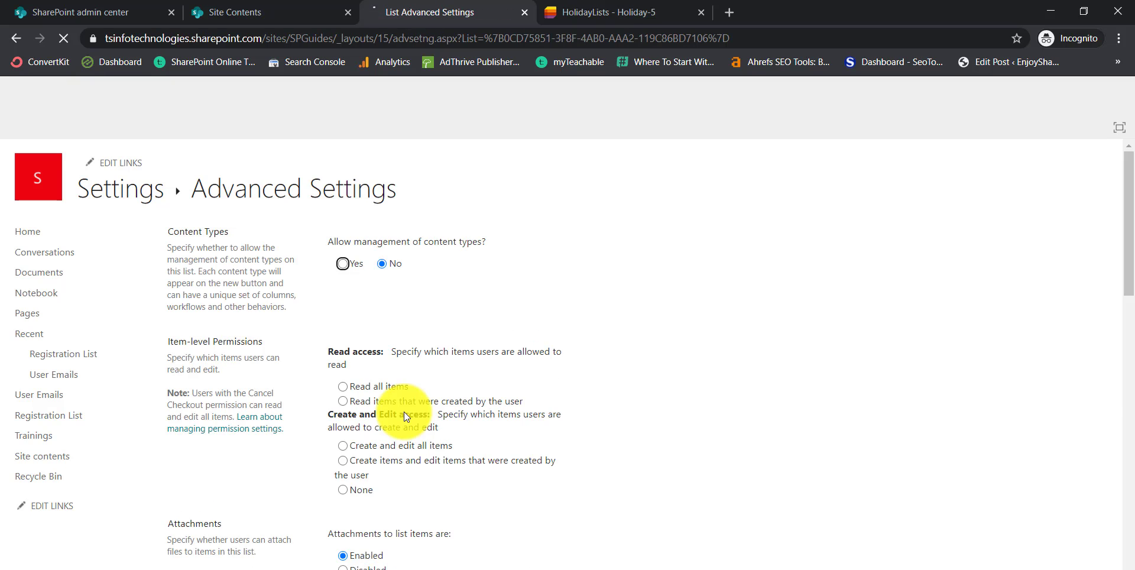
scroll(416, 431, "down", 5)
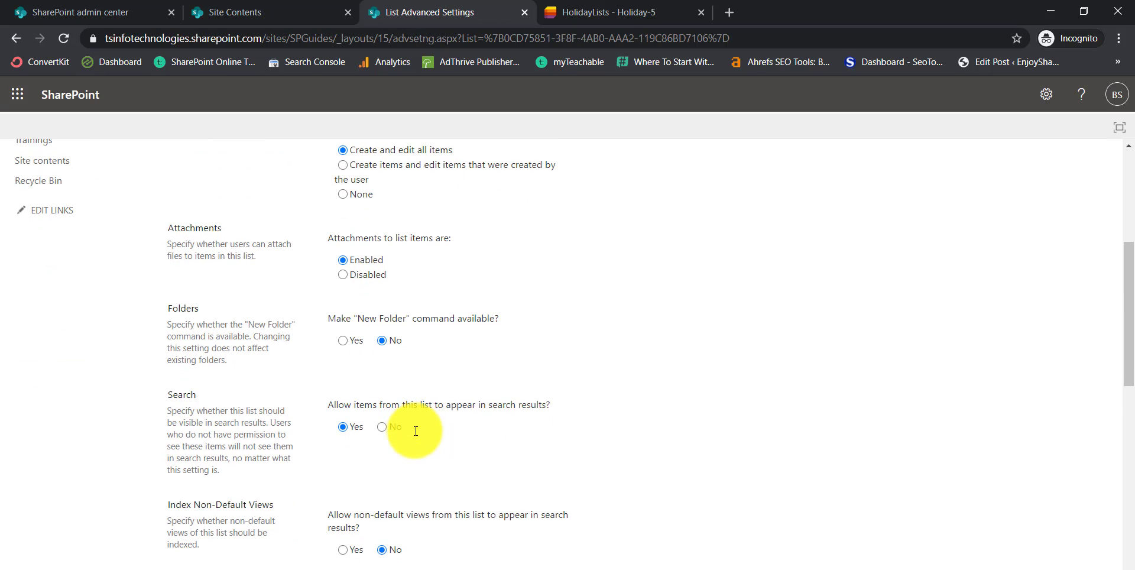
scroll(416, 431, "down", 3)
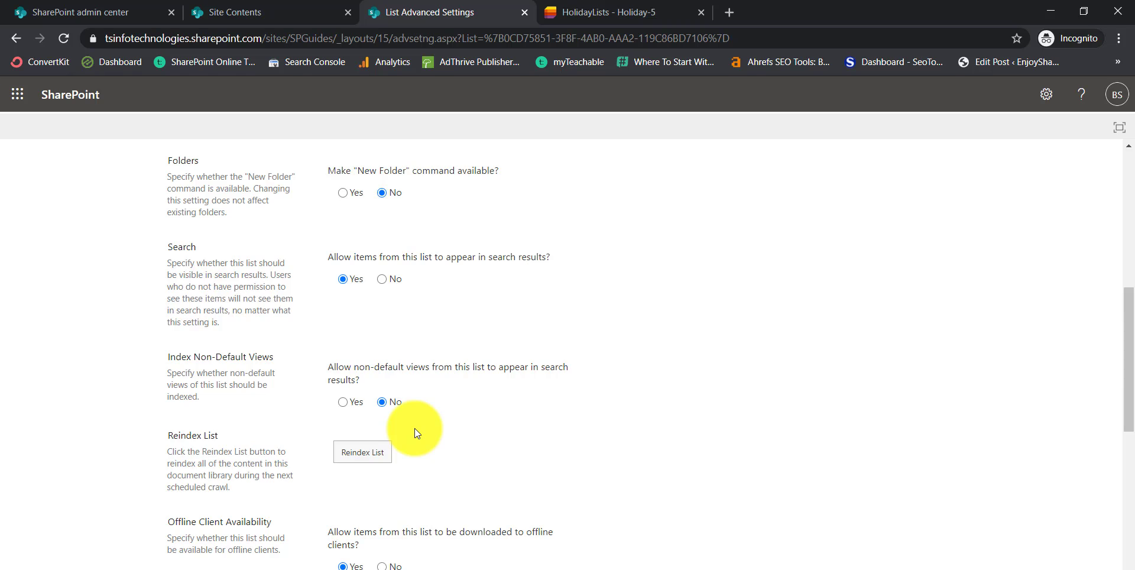
scroll(414, 428, "down", 4)
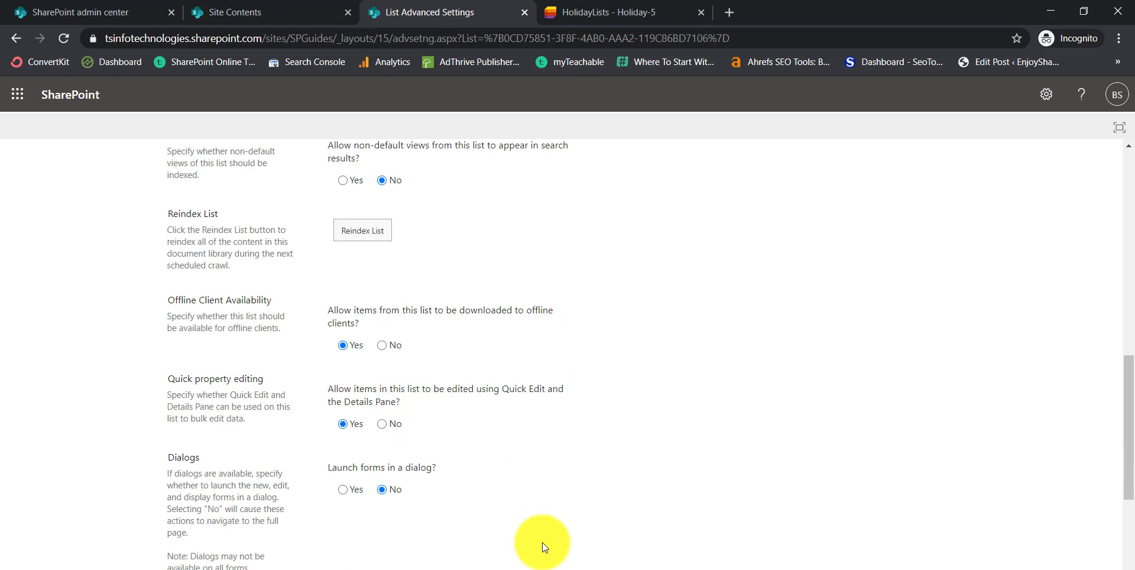
Switch to the Blog file in Notepad and examine the Connect-SPOService and Set-SPOTenant -CommentsOnListItemsDisabled $true commands.
key("alt+Tab")
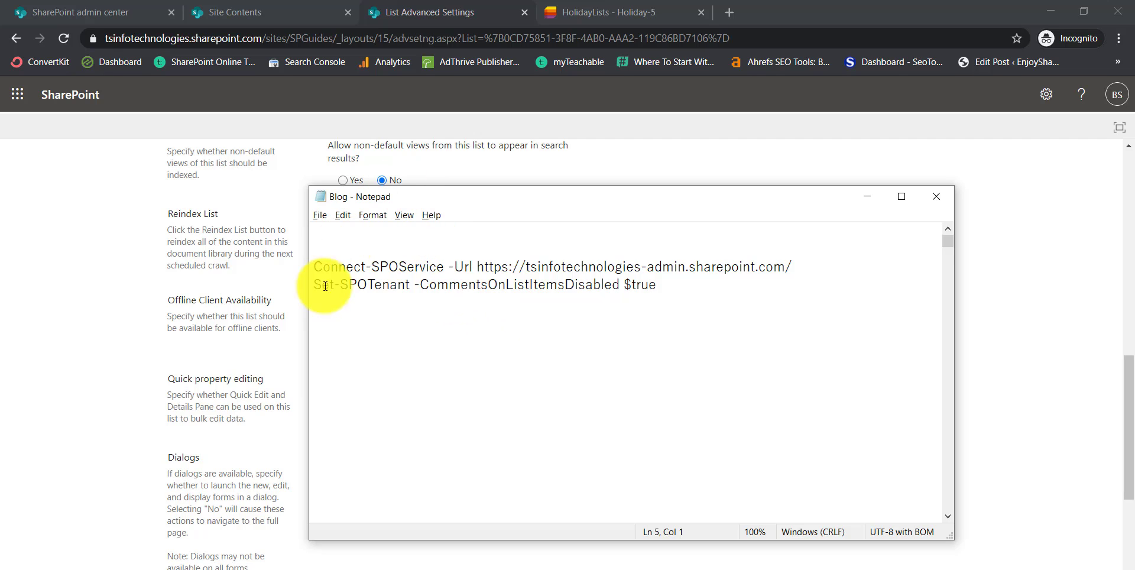
left_click_drag(313, 266, 795, 266)
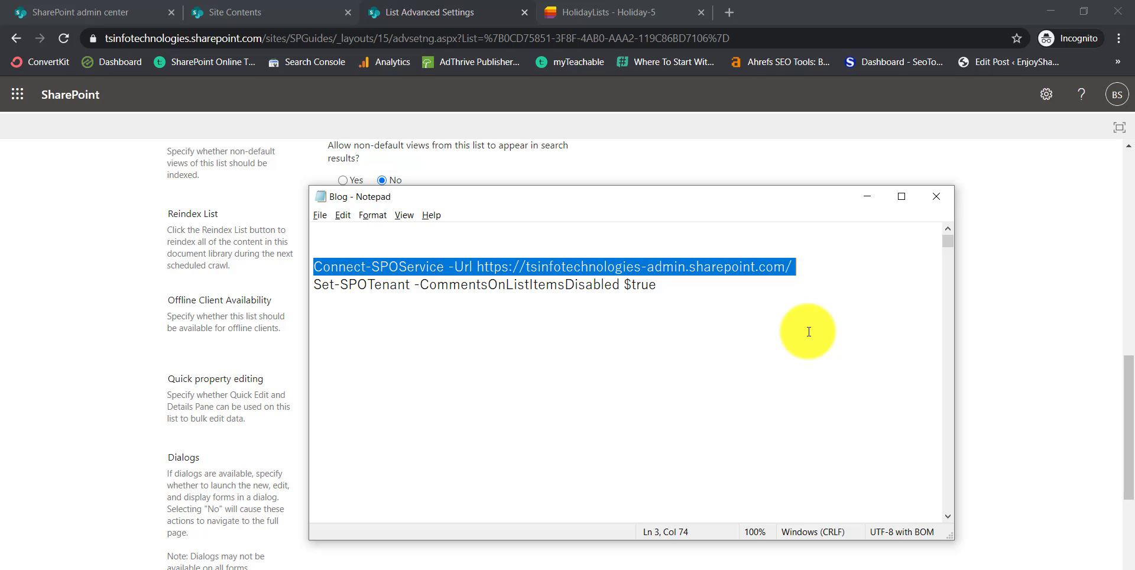
left_click(317, 266)
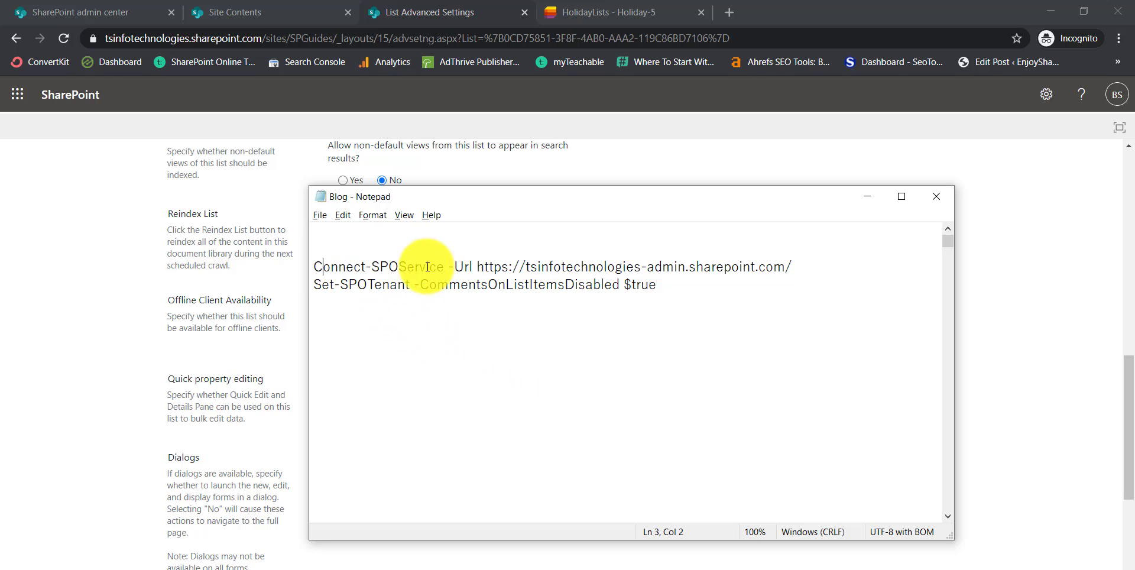
double_click(463, 268)
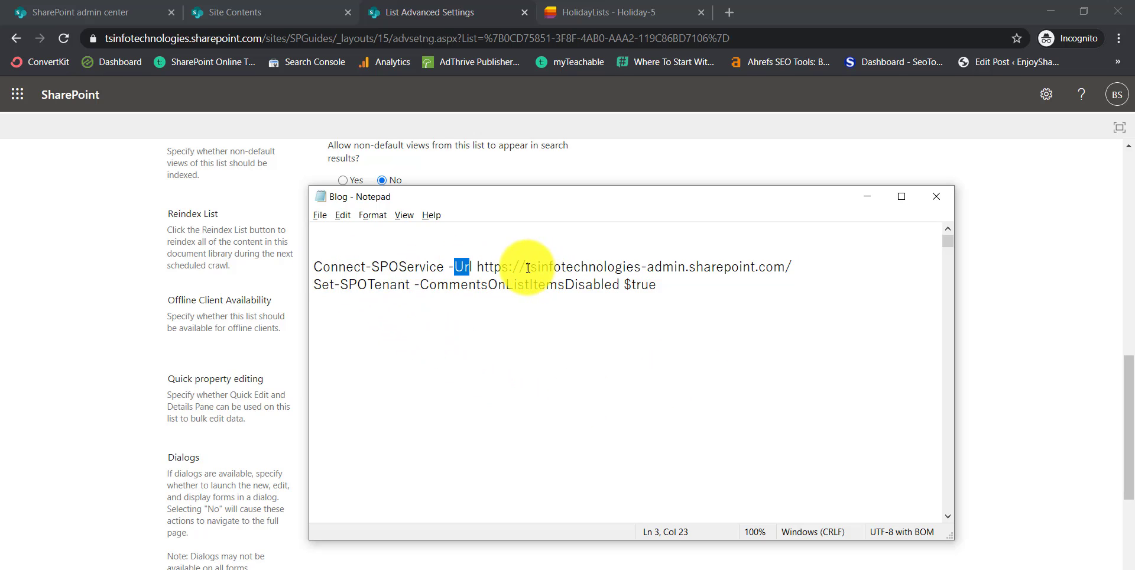
left_click_drag(526, 268, 643, 268)
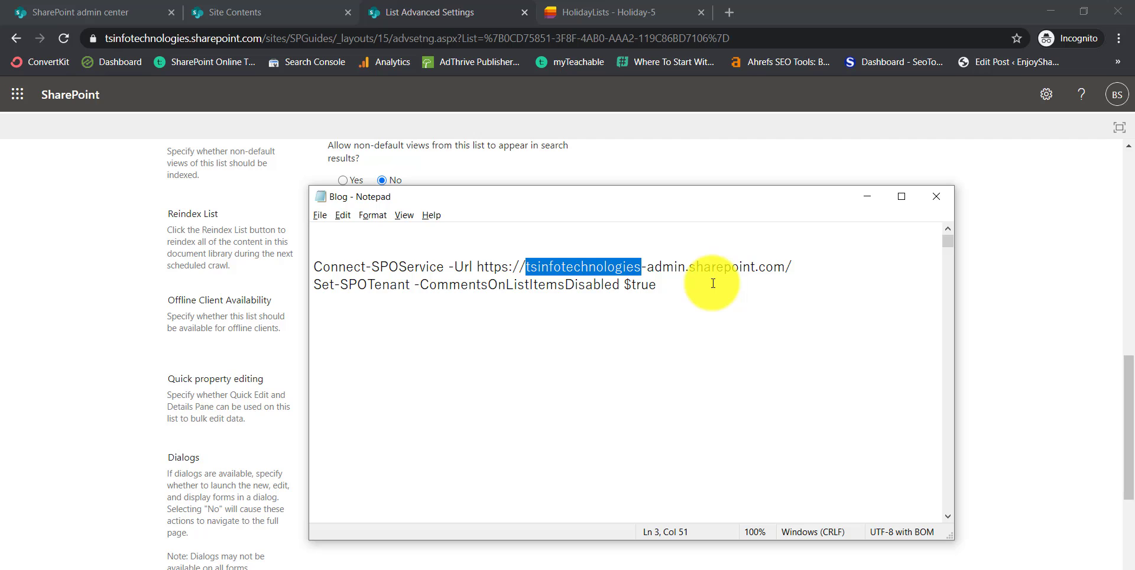
left_click(664, 283)
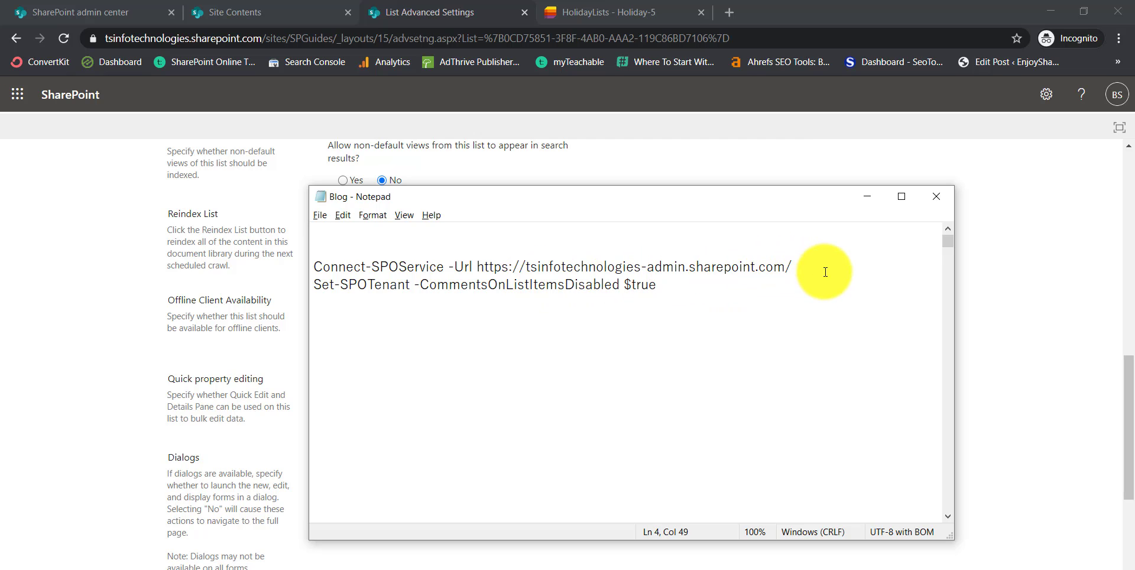
left_click(316, 285)
left_click_drag(332, 290, 624, 285)
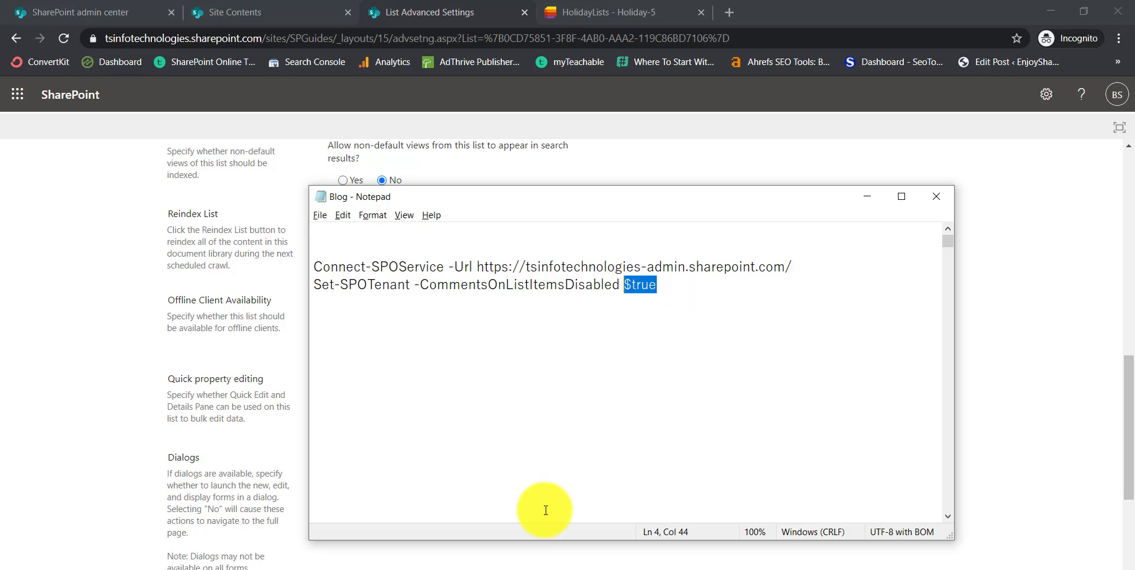
left_click(538, 569)
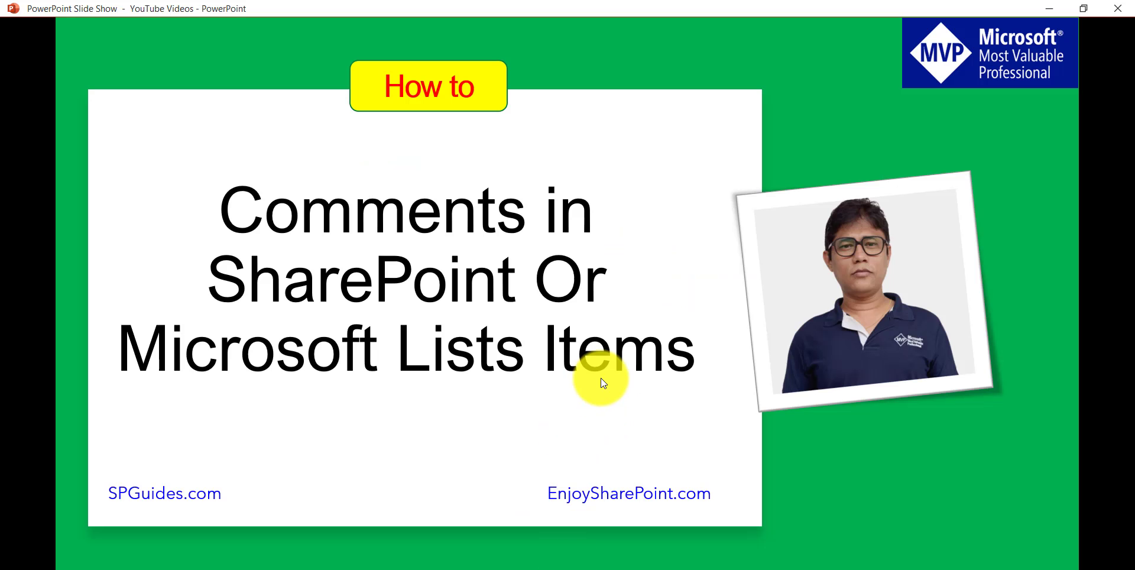
left_click(601, 357)
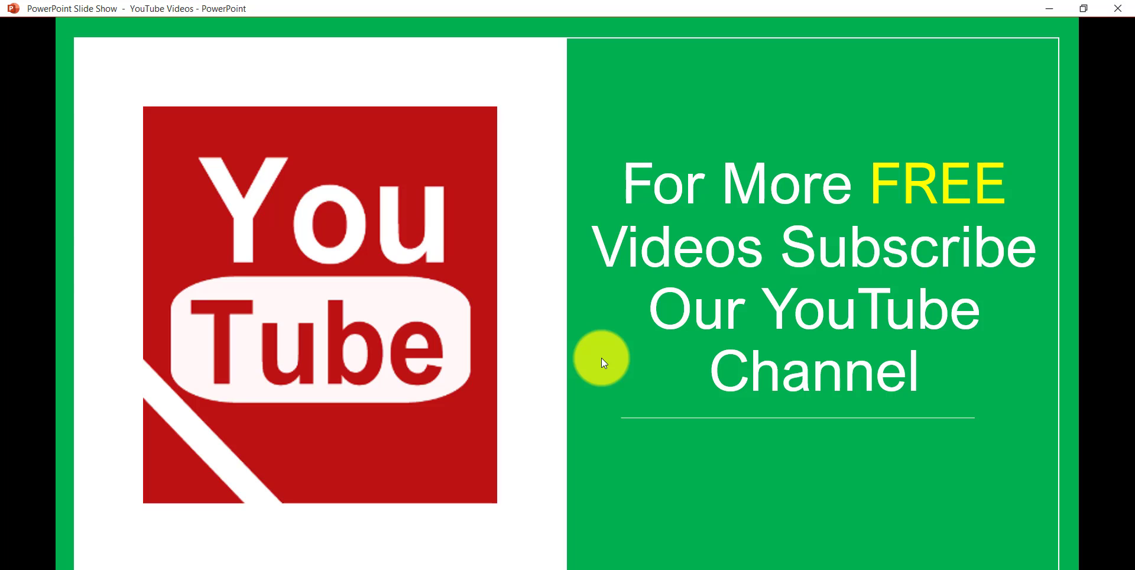